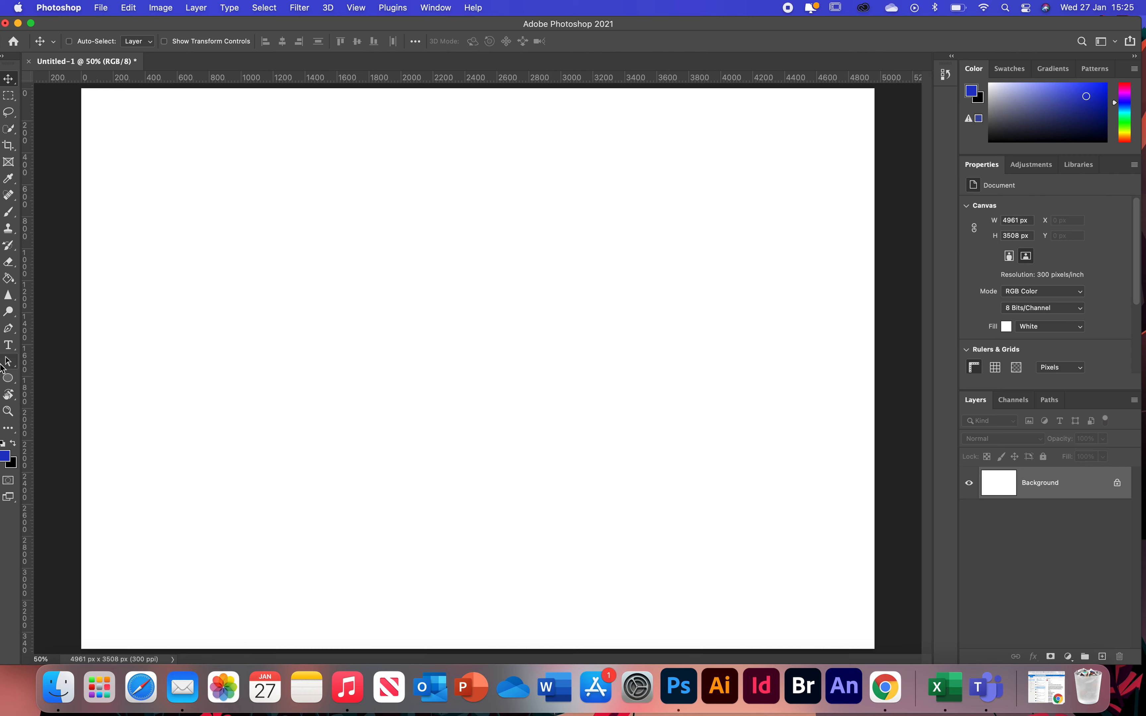
# - Draw a circle about 2307 px wide on the canvas with the Ellipse tool
pyautogui.click(10, 379)
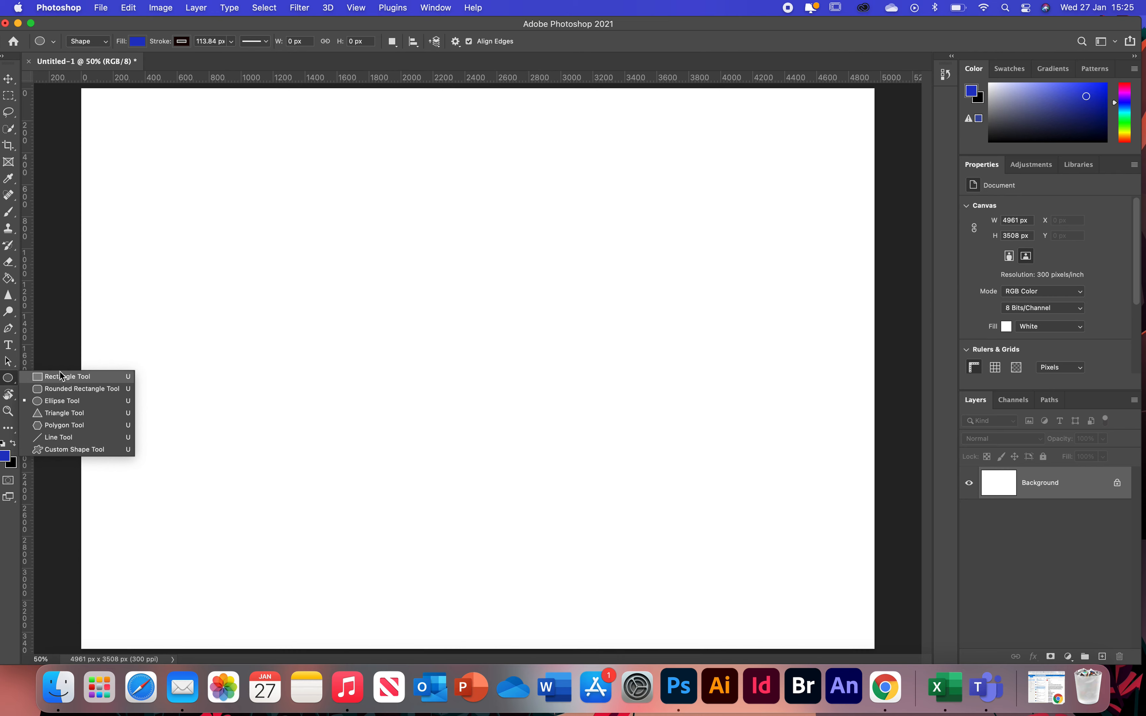
pyautogui.click(62, 401)
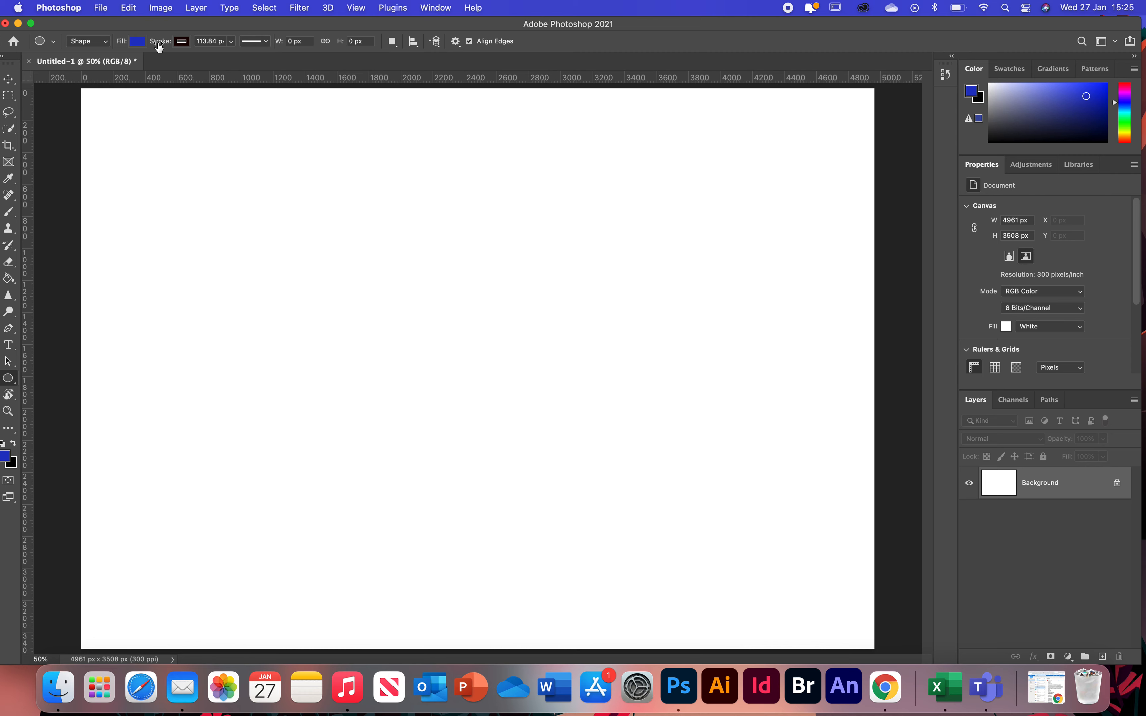
pyautogui.click(54, 43)
pyautogui.click(54, 43)
pyautogui.moveTo(237, 189); pyautogui.dragTo(616, 372)
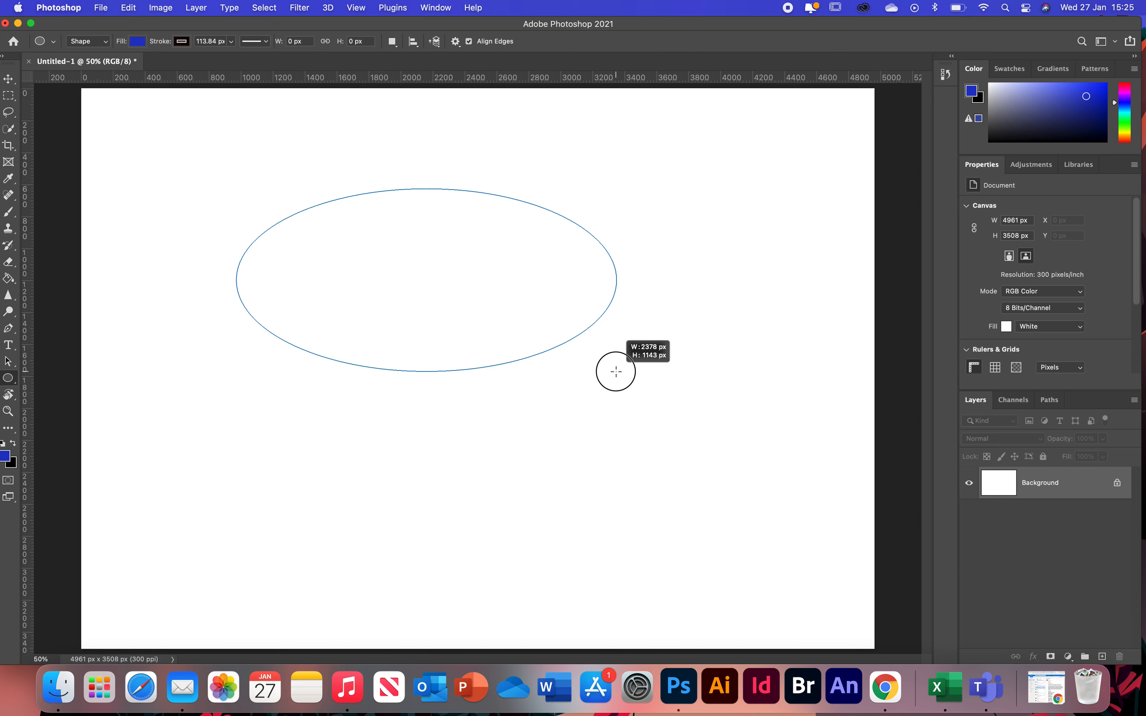
pyautogui.moveTo(615, 372); pyautogui.dragTo(747, 557)
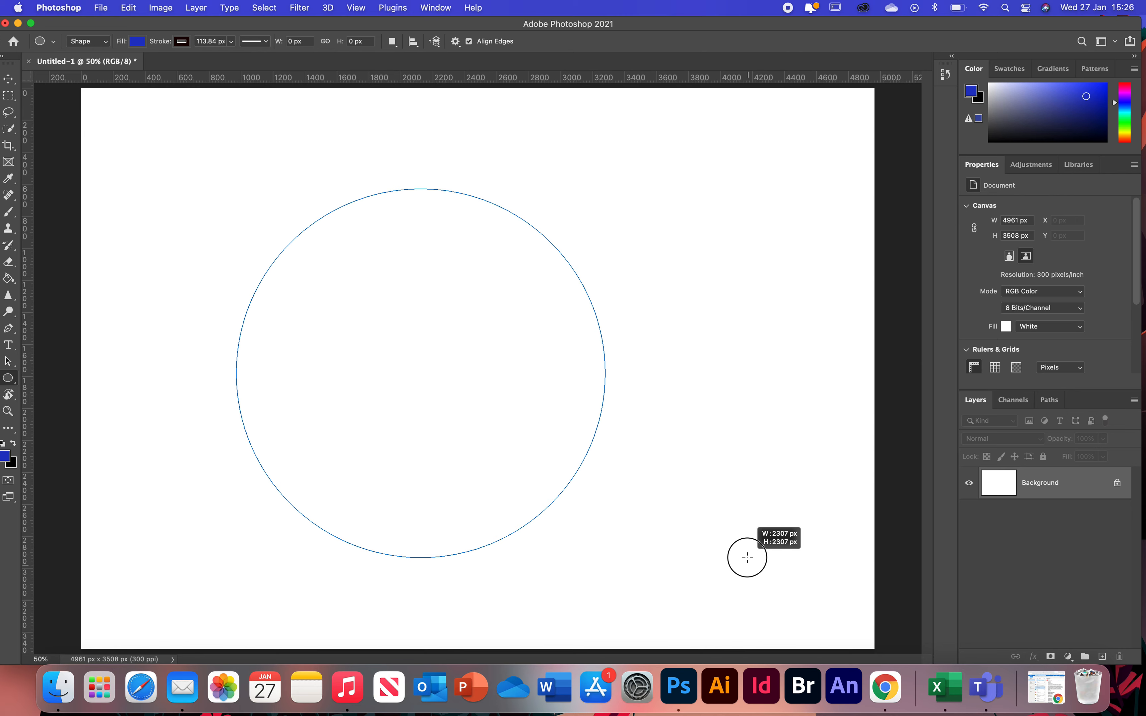
pyautogui.moveTo(747, 558); pyautogui.dragTo(748, 557)
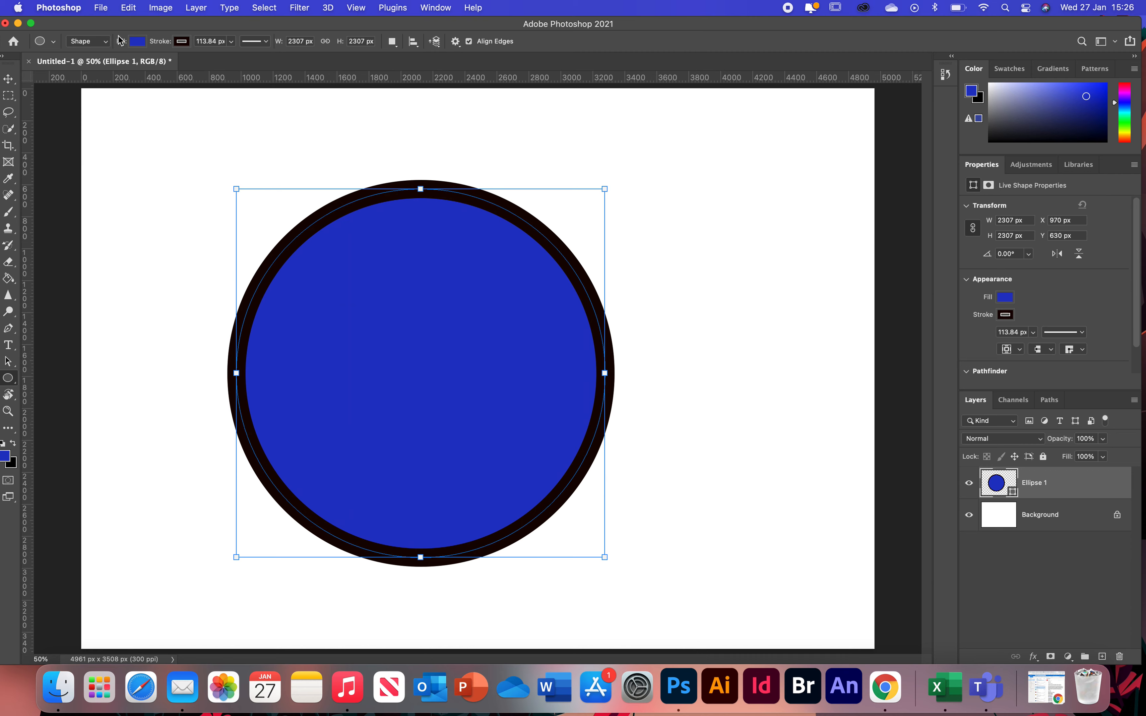
# - Try no fill and several gradient presets as the circle's fill
pyautogui.click(139, 43)
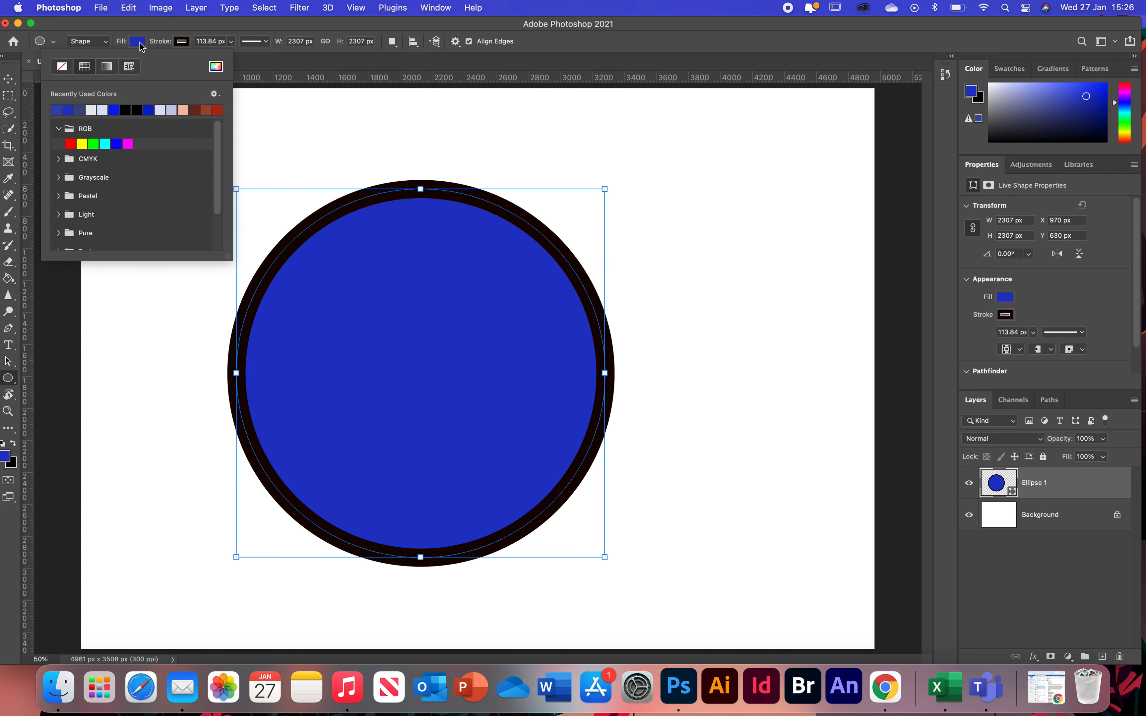
pyautogui.click(60, 67)
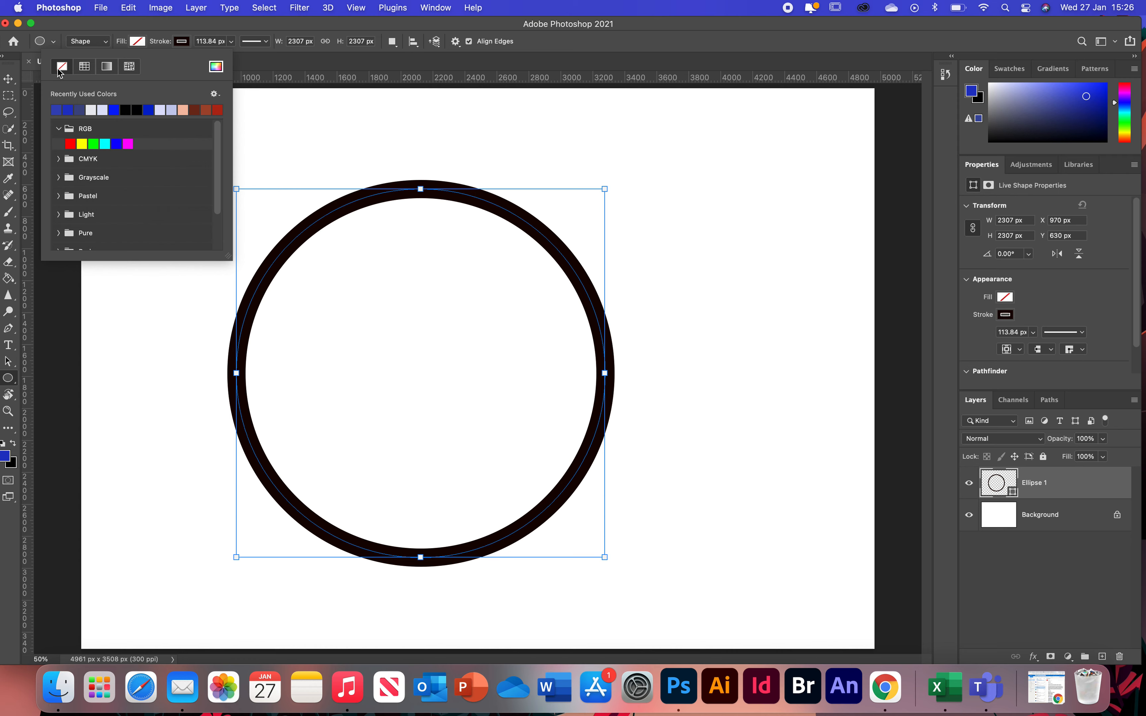
pyautogui.click(107, 66)
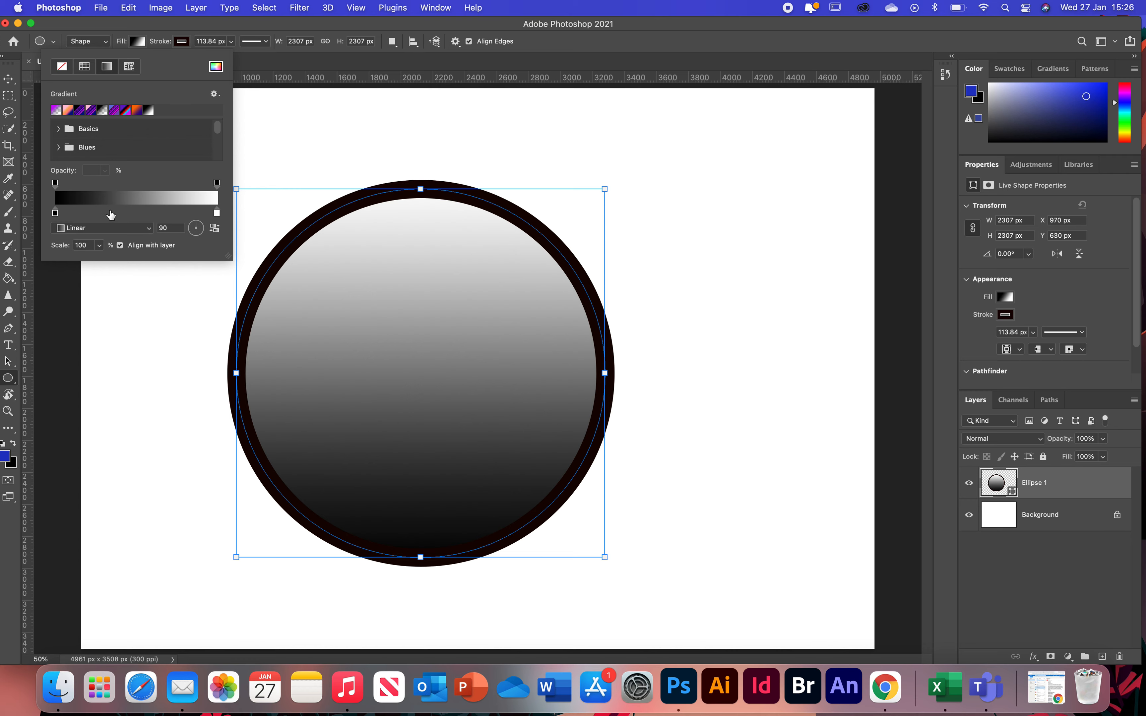
pyautogui.click(78, 111)
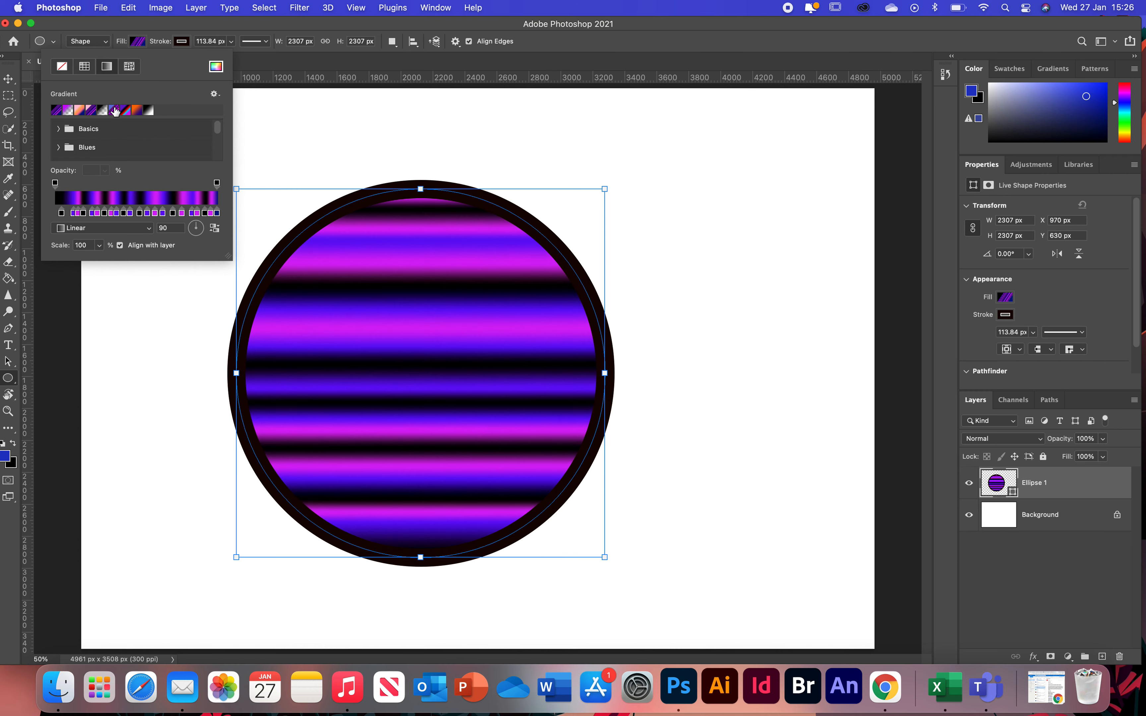
pyautogui.click(113, 111)
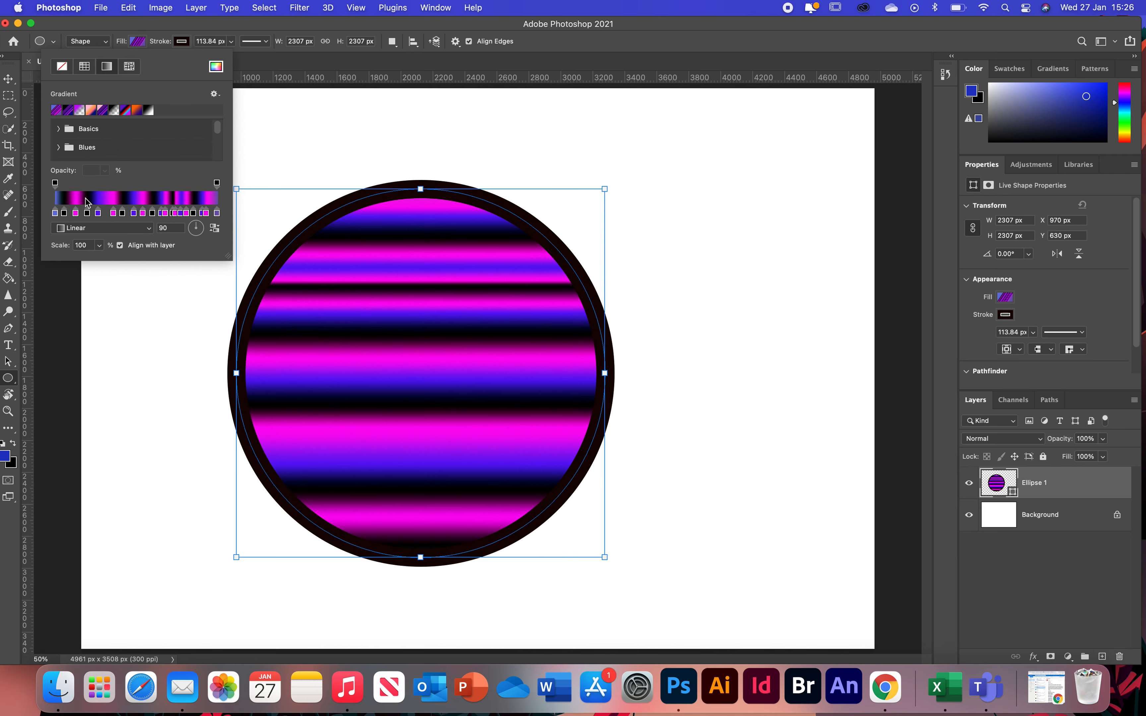
pyautogui.click(59, 129)
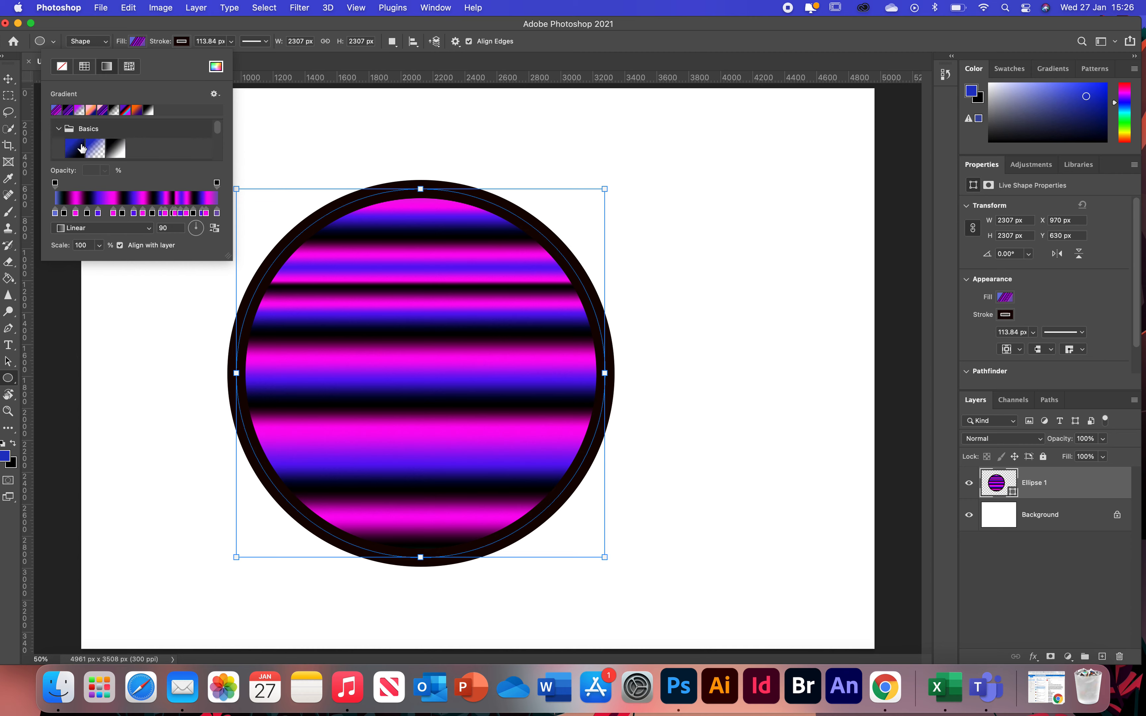
pyautogui.click(82, 149)
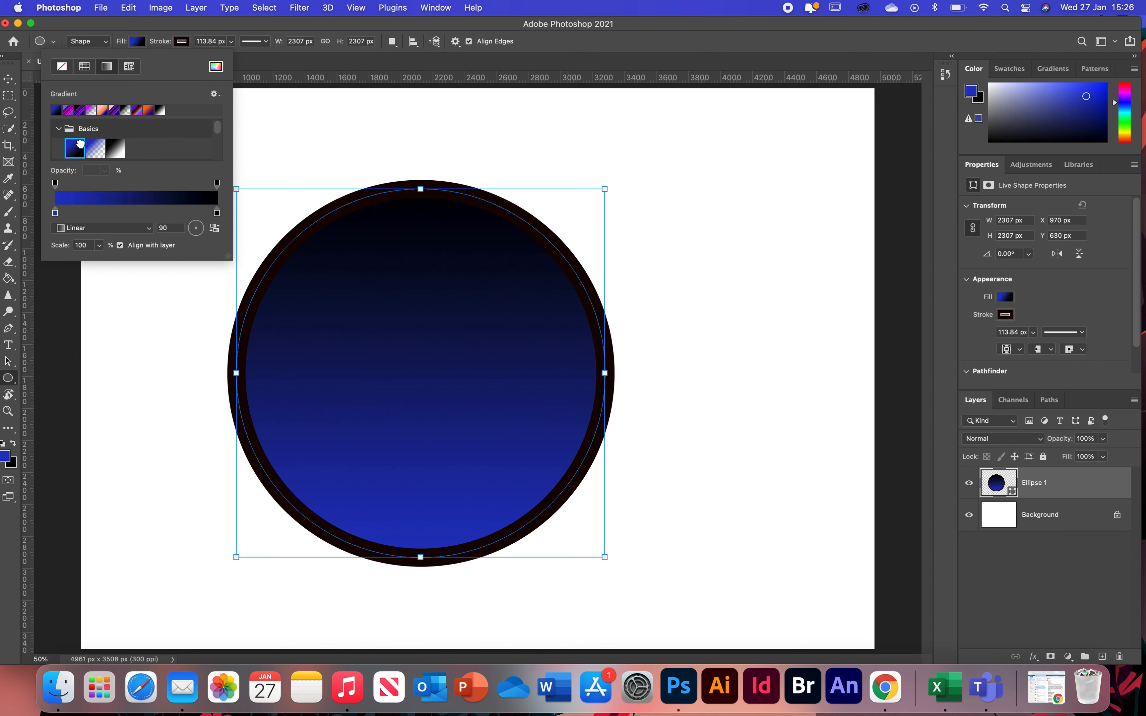
# - Try a leaf pattern fill and a solid black fill for the circle
pyautogui.click(130, 67)
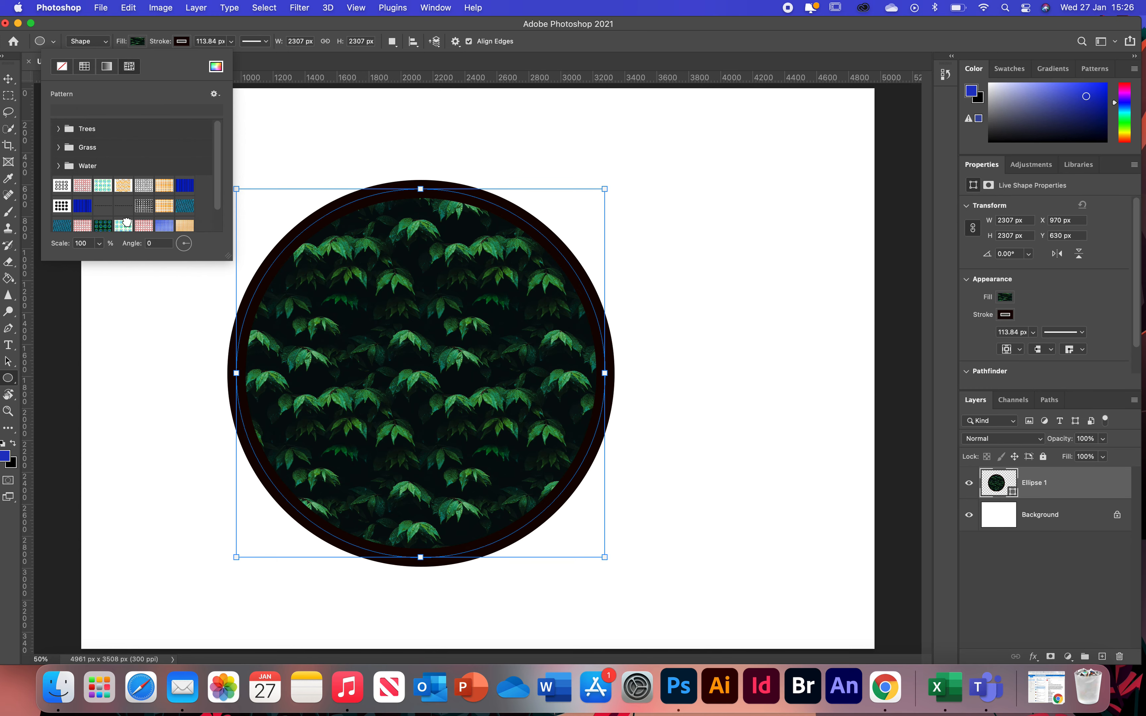
pyautogui.click(123, 225)
pyautogui.click(84, 67)
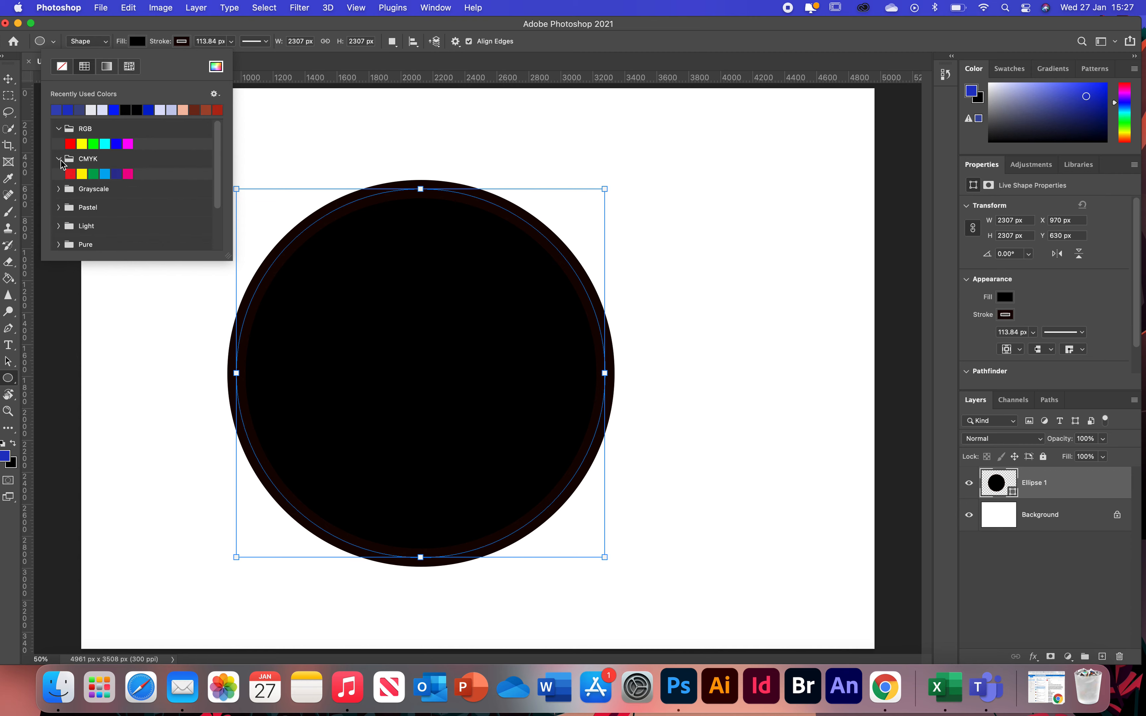
pyautogui.click(60, 130)
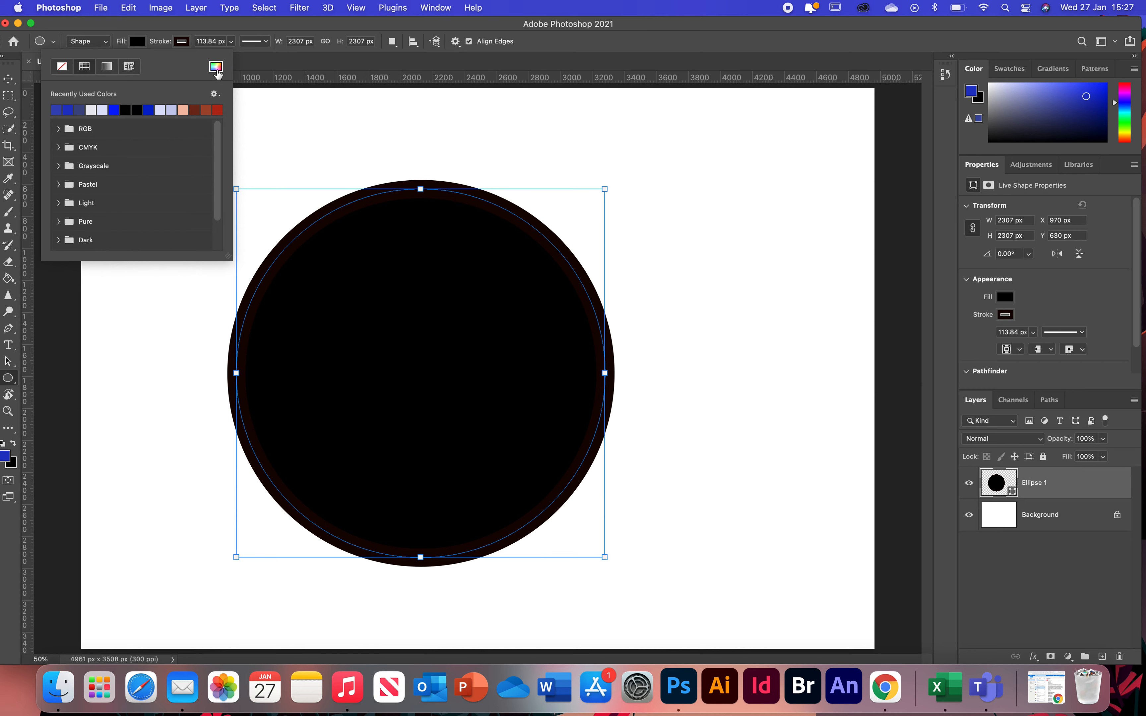
# - Set the circle's fill to the custom pink colour eccbcb in the Color Picker
pyautogui.click(217, 67)
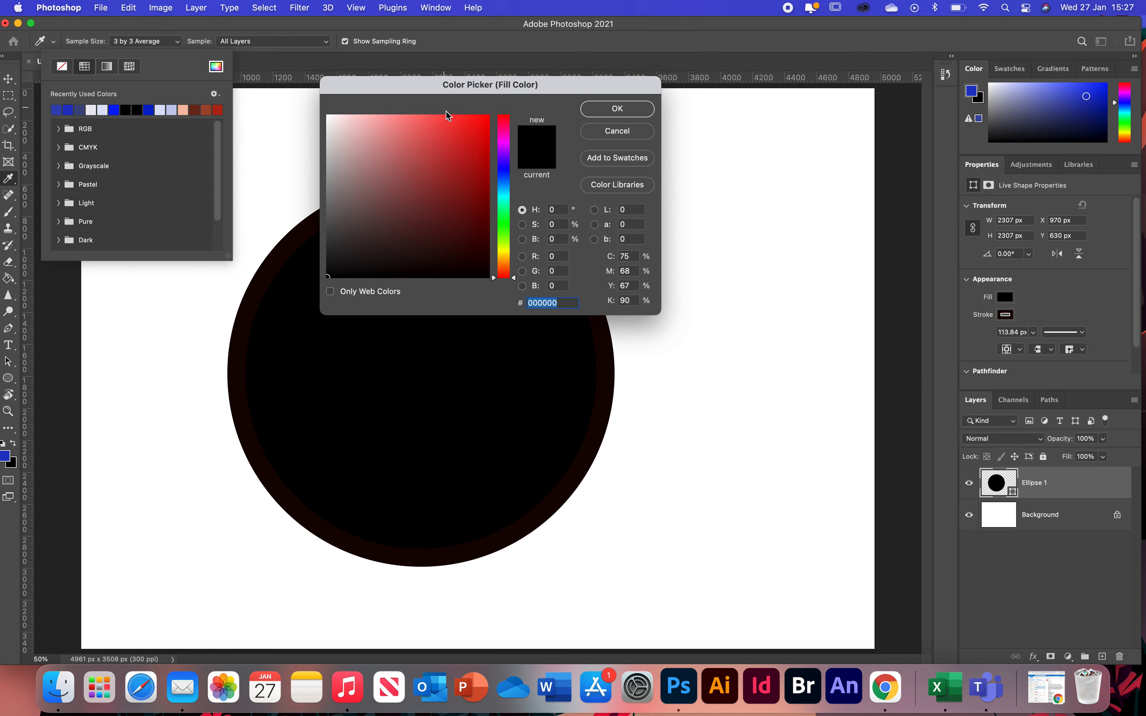
pyautogui.moveTo(405, 93); pyautogui.dragTo(689, 120)
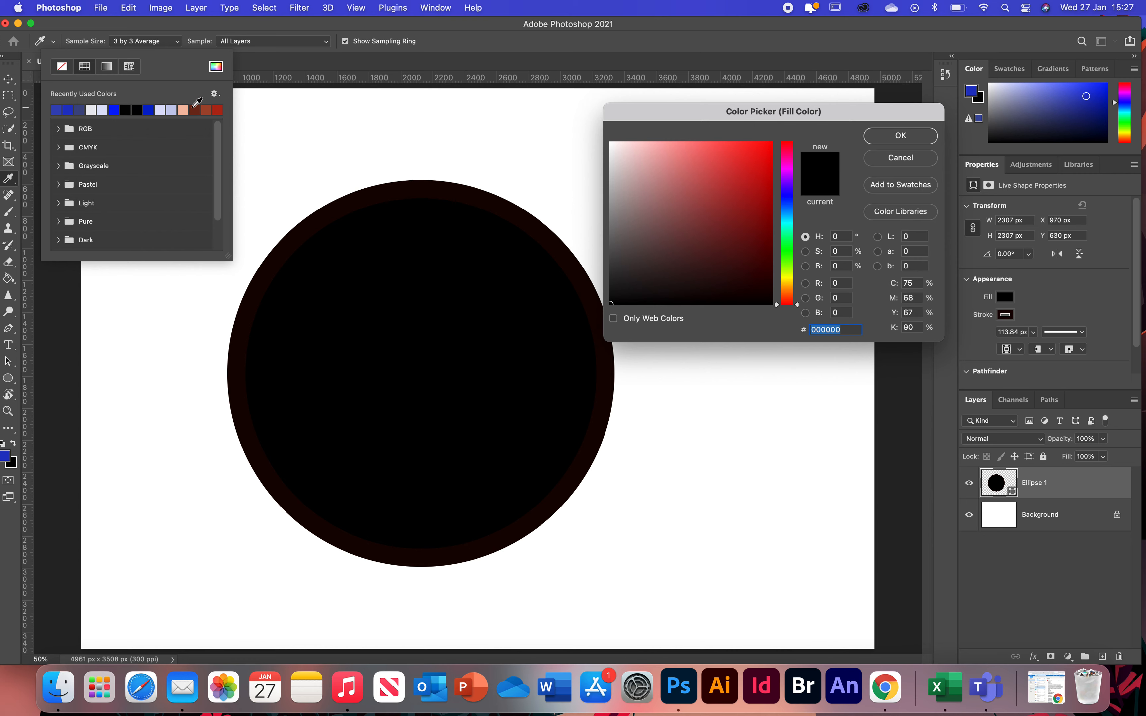
pyautogui.click(764, 166)
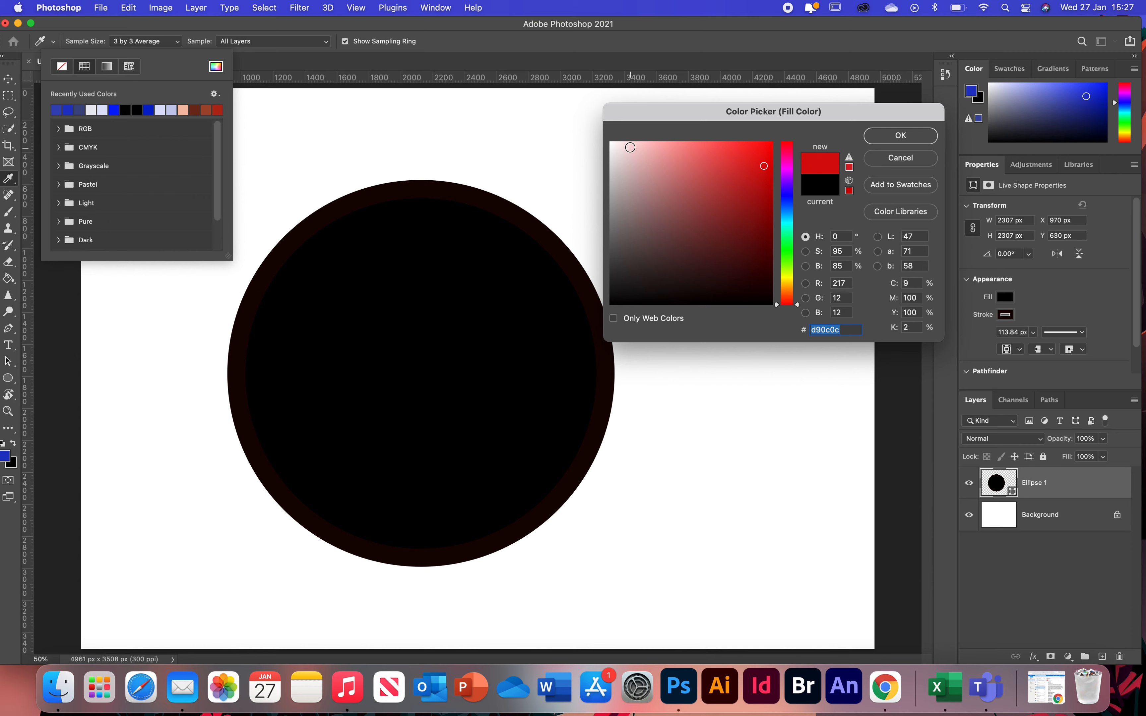
pyautogui.moveTo(615, 163); pyautogui.dragTo(633, 154)
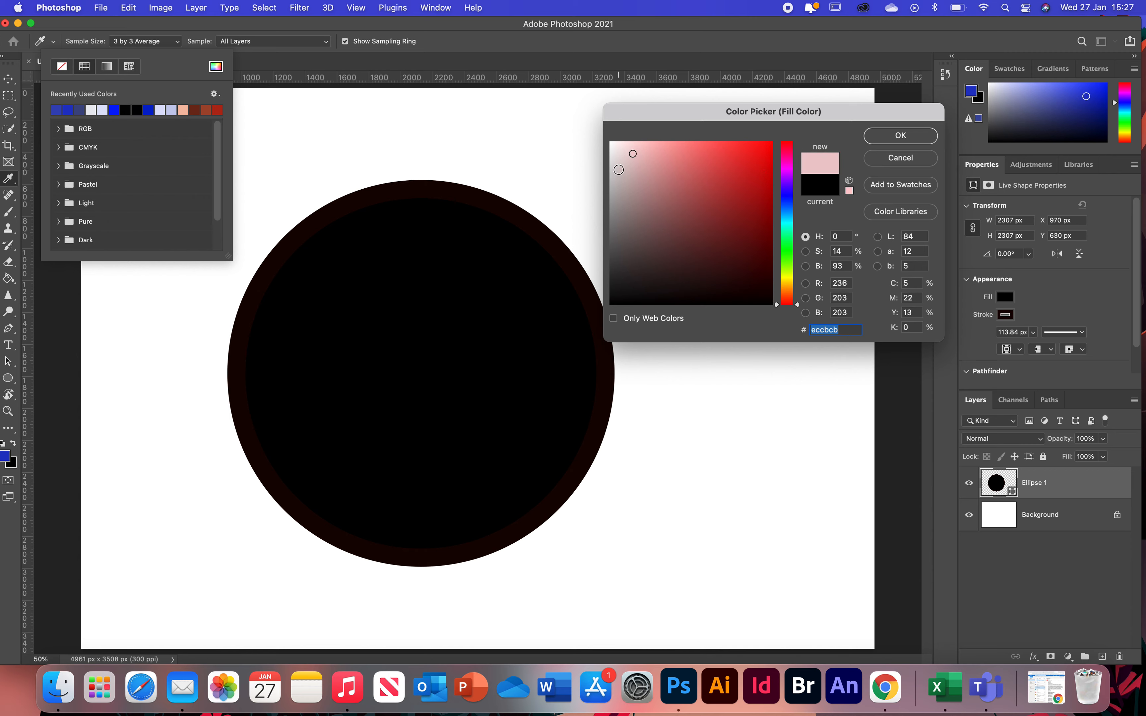
pyautogui.click(890, 138)
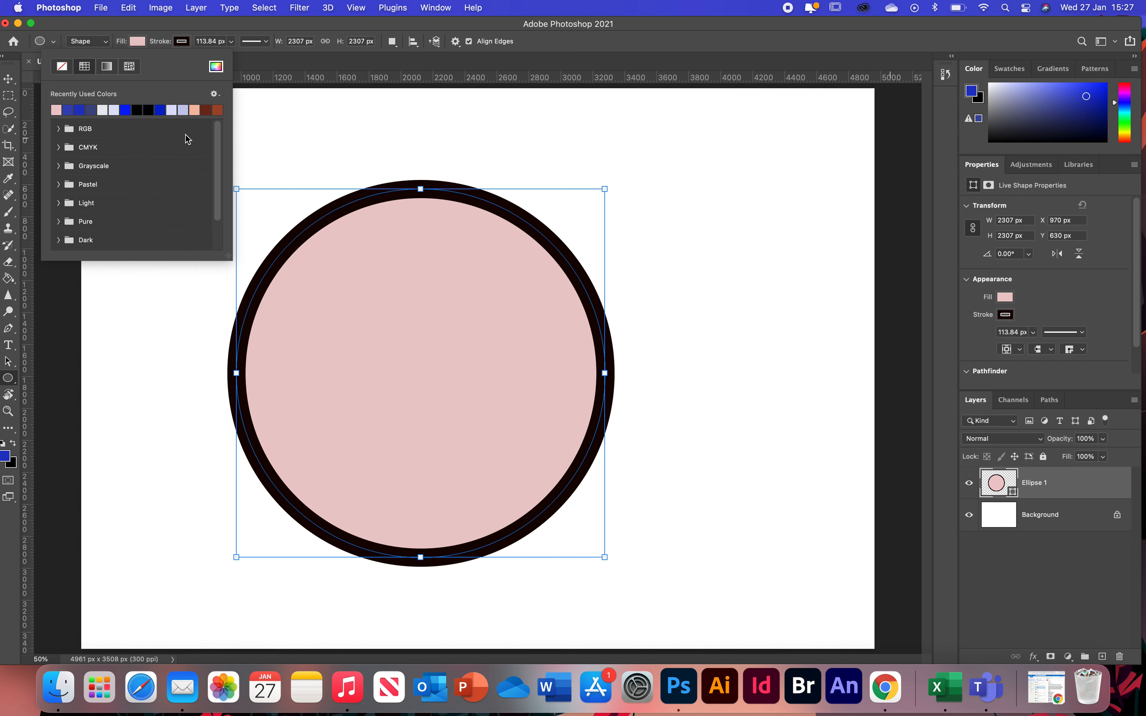
# - Try no stroke, a gradient stroke and pattern strokes on the circle
pyautogui.click(137, 43)
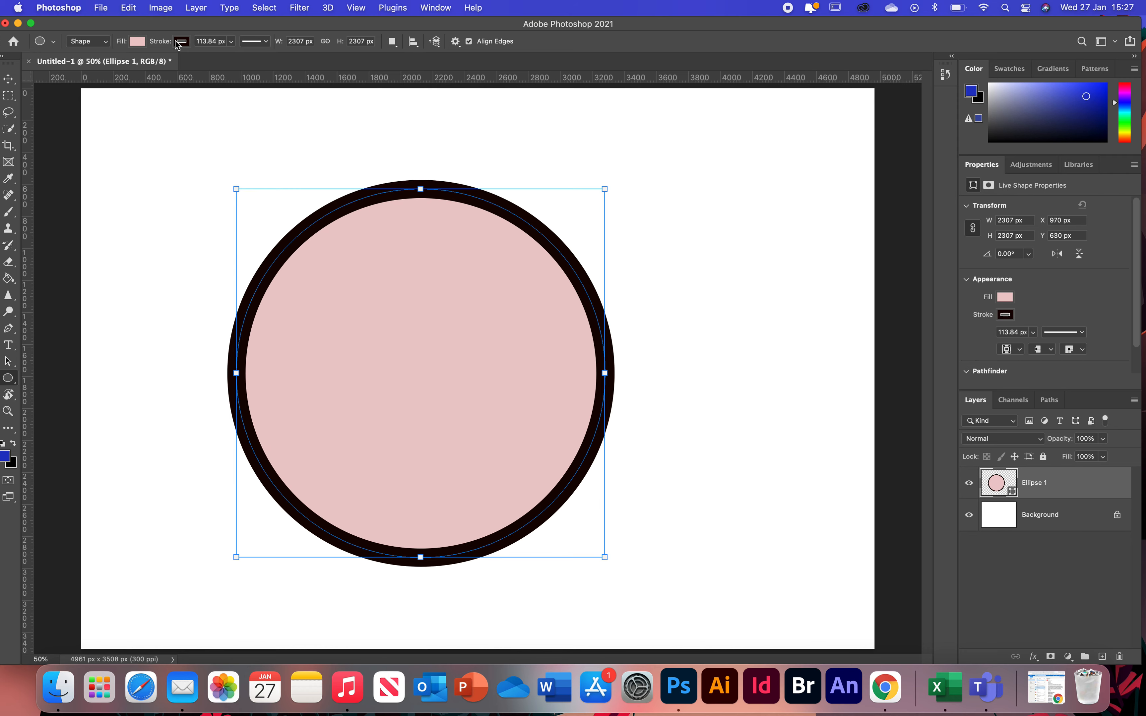
pyautogui.click(180, 43)
pyautogui.click(107, 67)
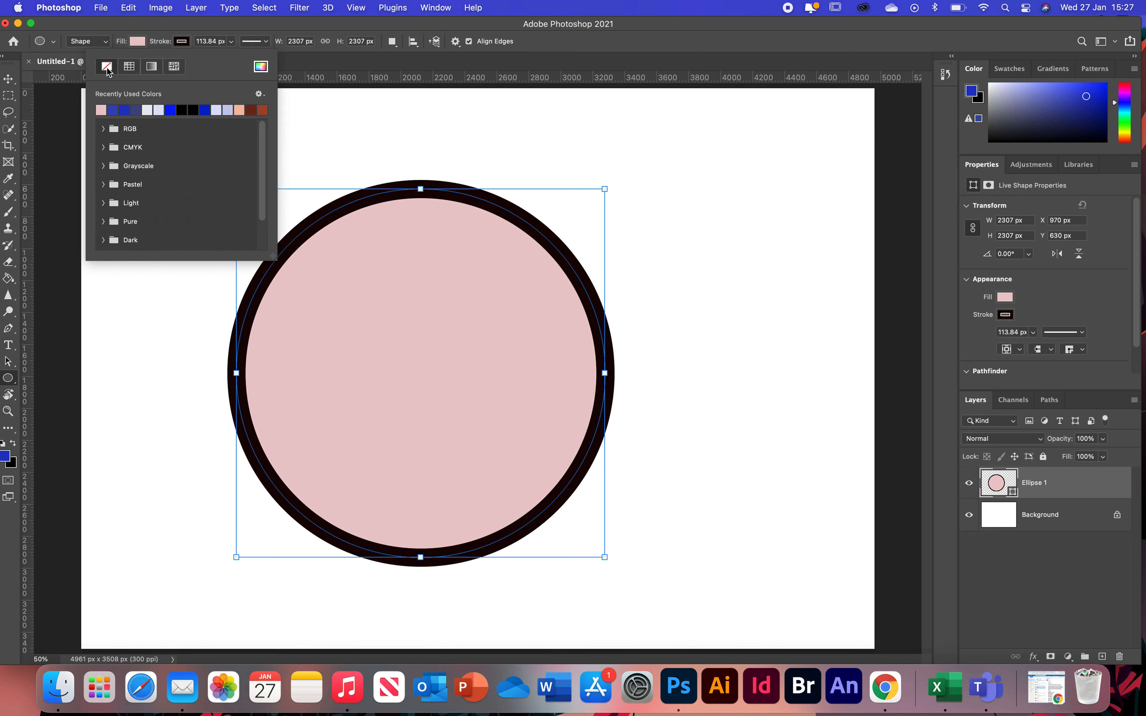
pyautogui.click(130, 68)
pyautogui.click(150, 69)
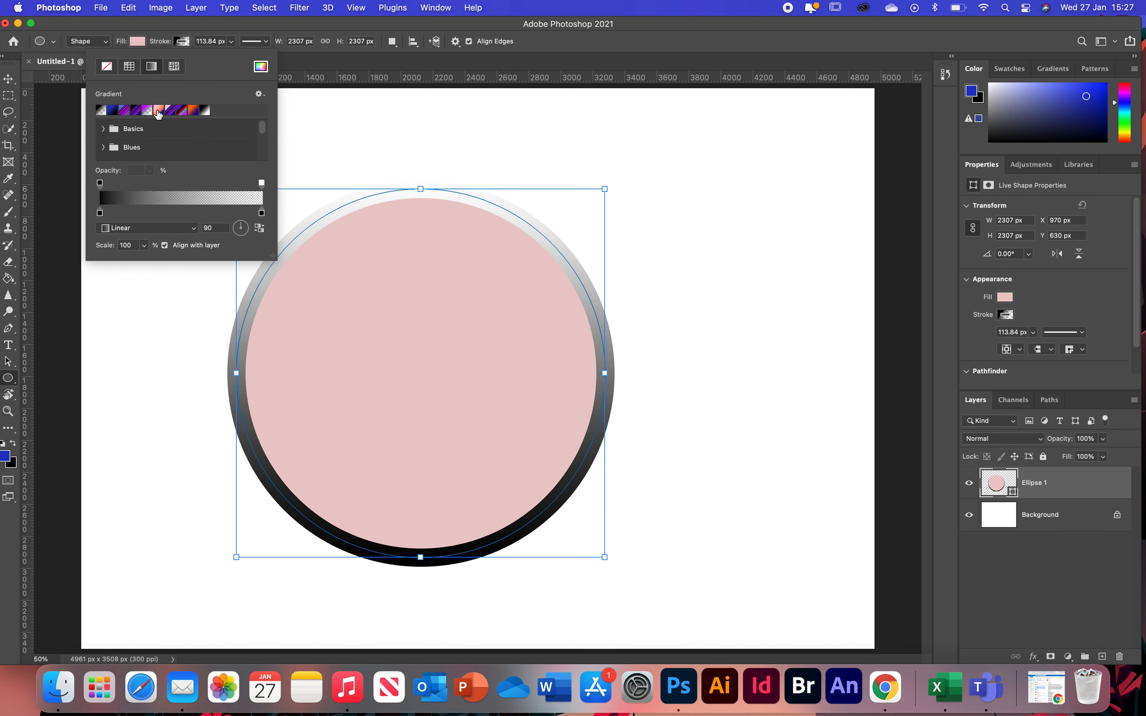
pyautogui.click(168, 110)
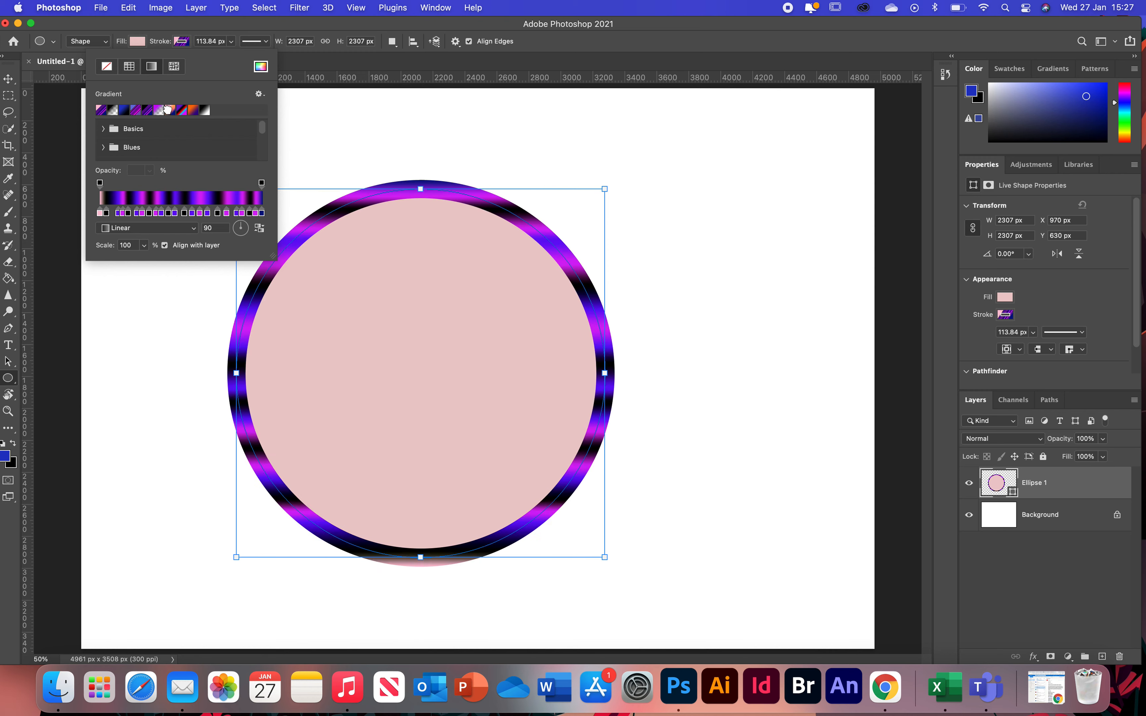
pyautogui.click(175, 67)
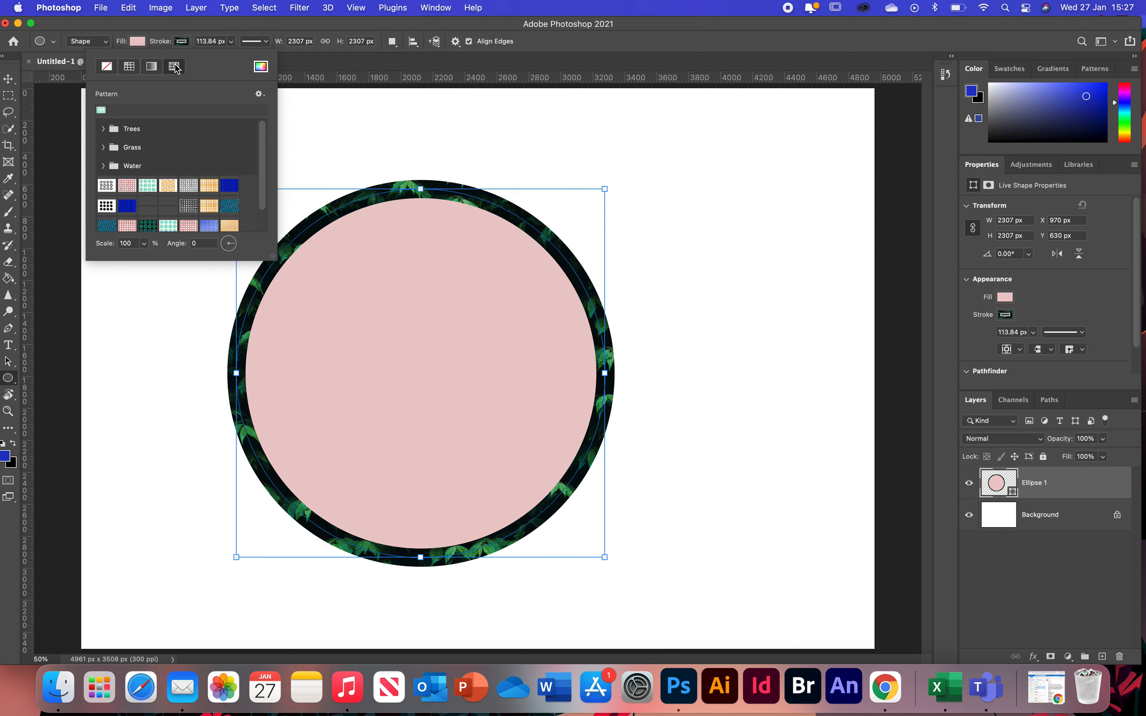
pyautogui.click(168, 185)
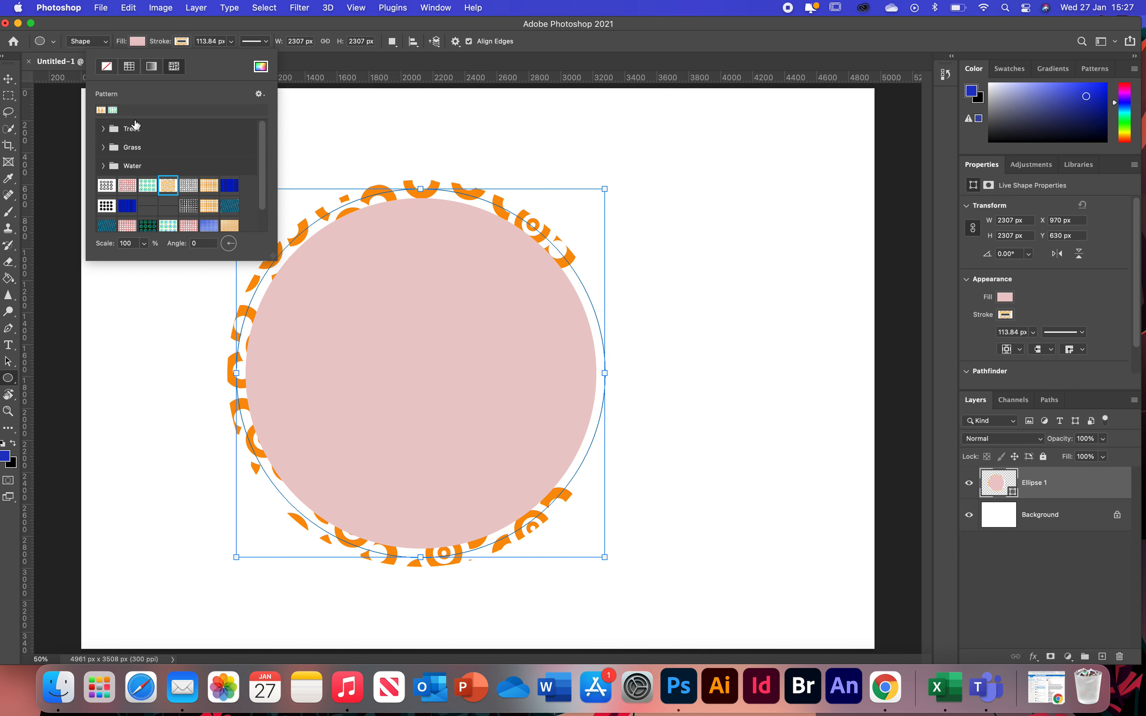
# - Set the circle's stroke to solid black
pyautogui.click(129, 68)
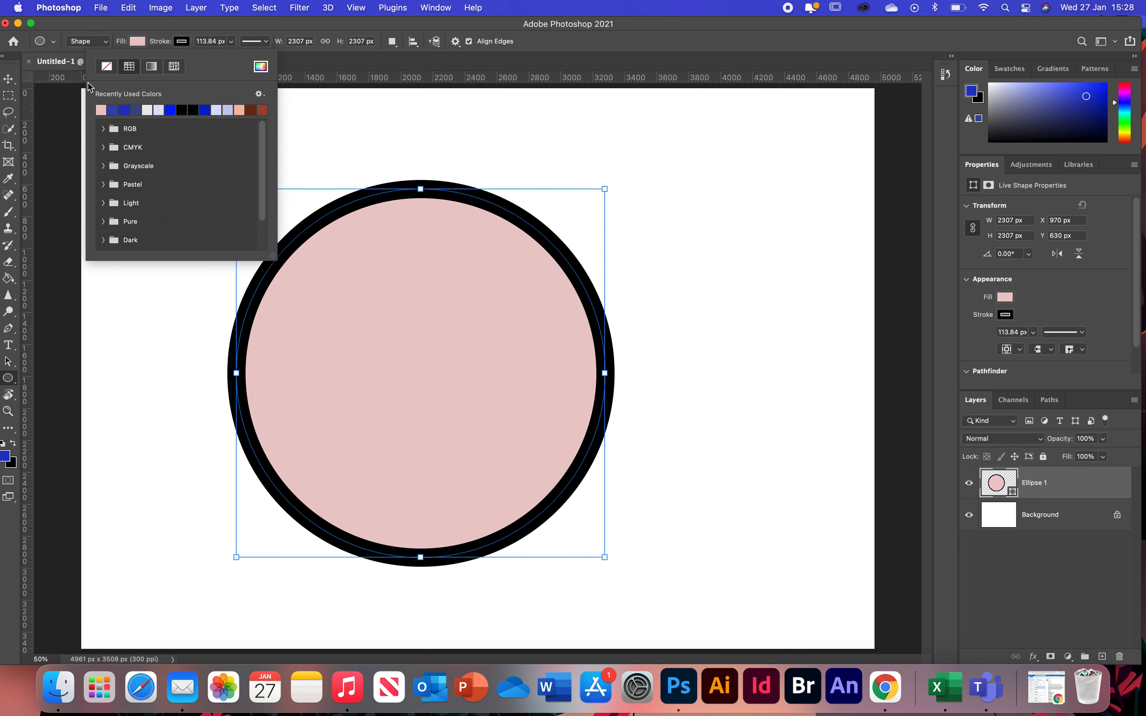
pyautogui.click(112, 68)
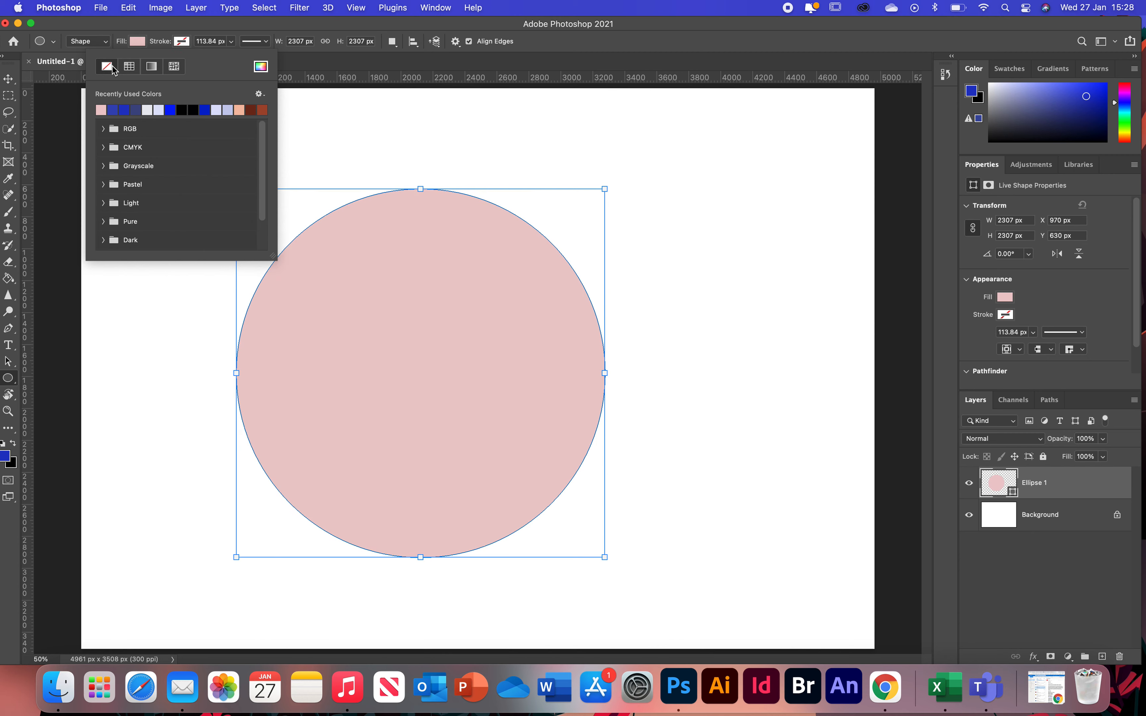
pyautogui.click(193, 110)
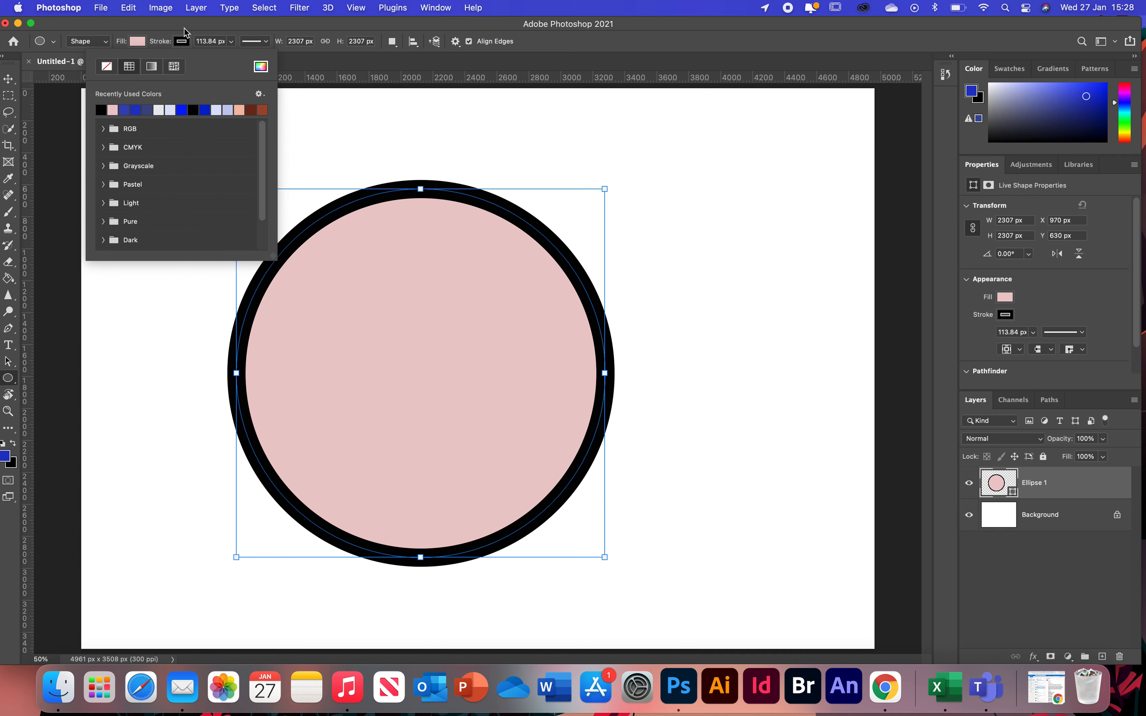
pyautogui.click(185, 38)
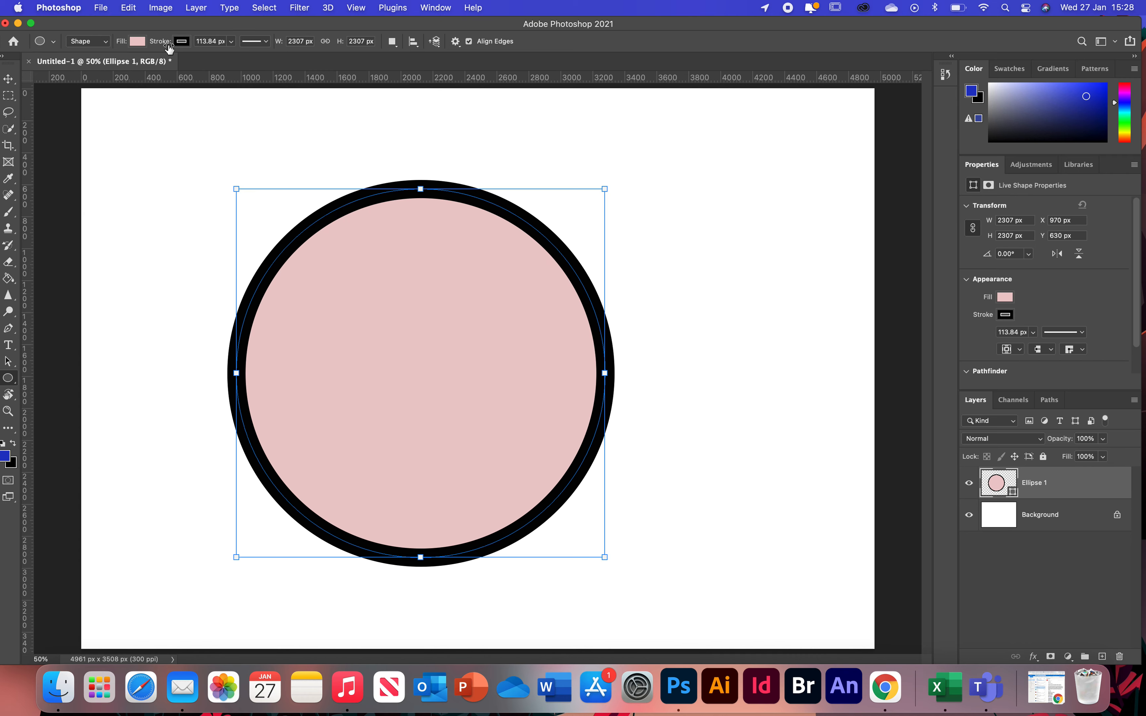
# - Change the circle's stroke to a dotted line style with a width of 56.53 px
pyautogui.click(267, 43)
pyautogui.click(262, 104)
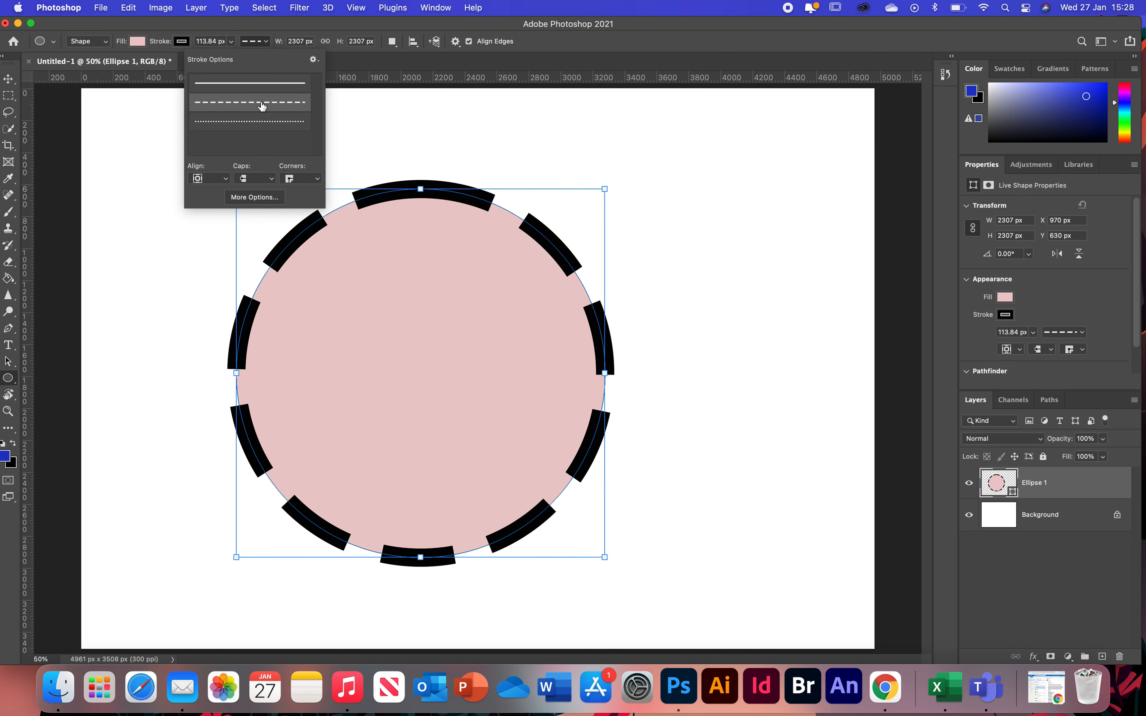
pyautogui.click(266, 123)
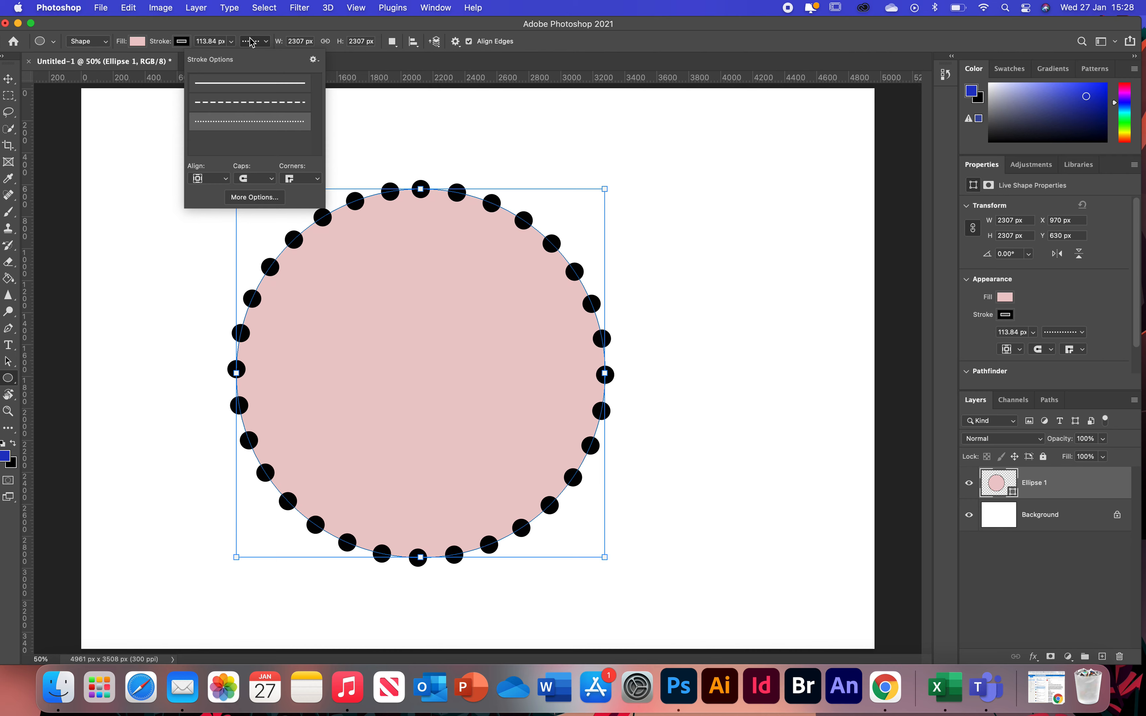
pyautogui.click(263, 43)
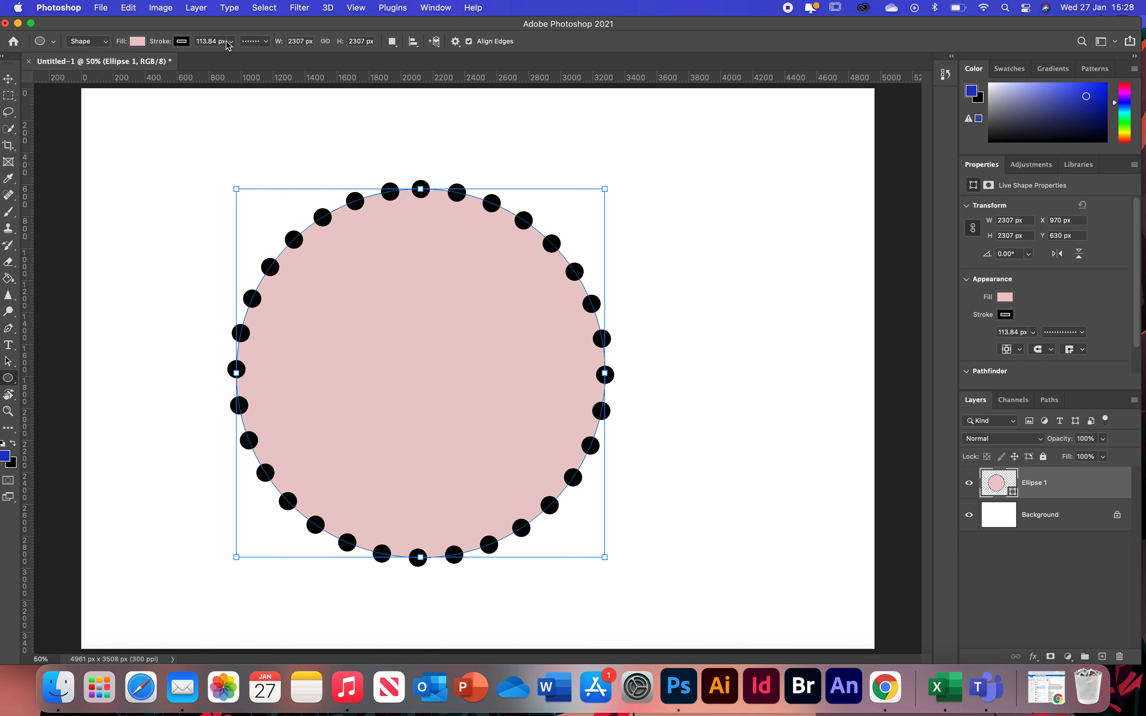
pyautogui.moveTo(231, 42)
pyautogui.mouseDown()
pyautogui.moveTo(233, 58)
pyautogui.moveTo(215, 59)
pyautogui.mouseUp()
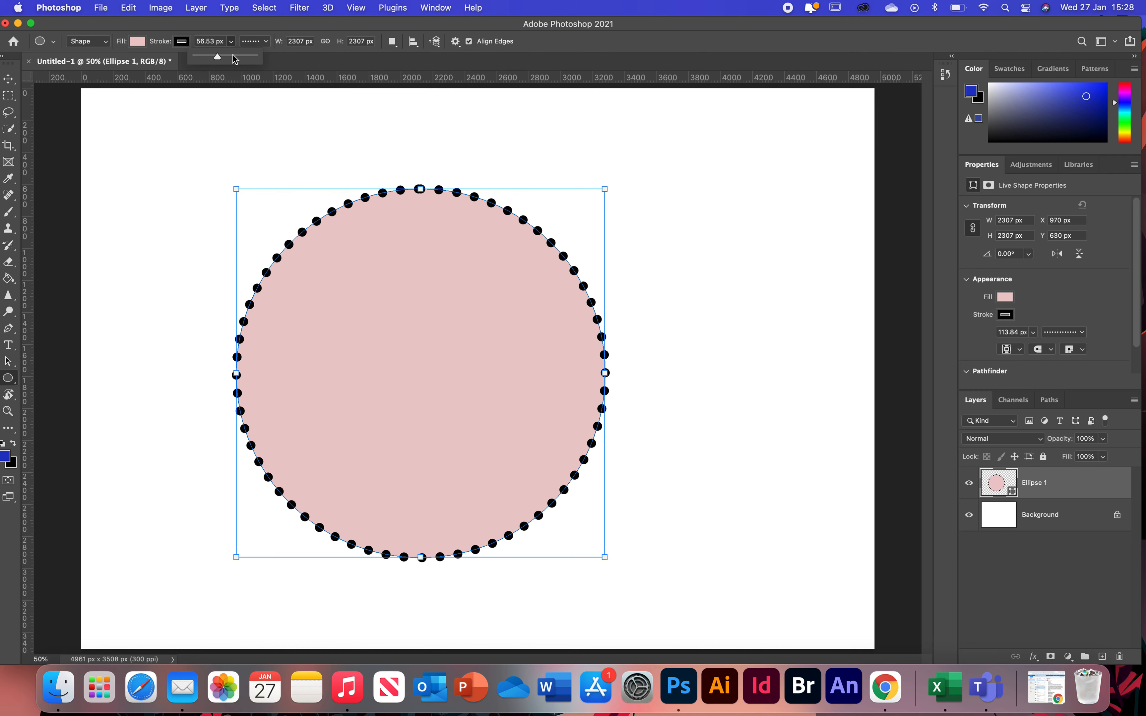
# - Change the circle's stroke back to a solid line and reduce its width to 12.87 px
pyautogui.click(264, 42)
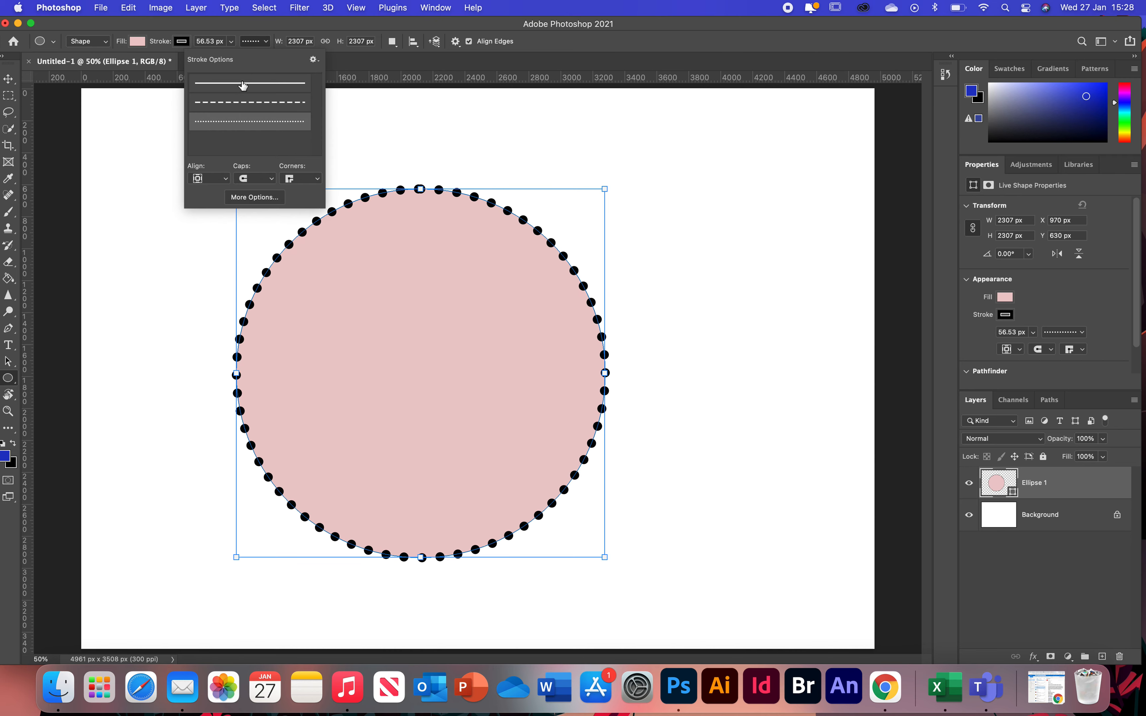
pyautogui.click(243, 84)
pyautogui.click(231, 42)
pyautogui.click(231, 43)
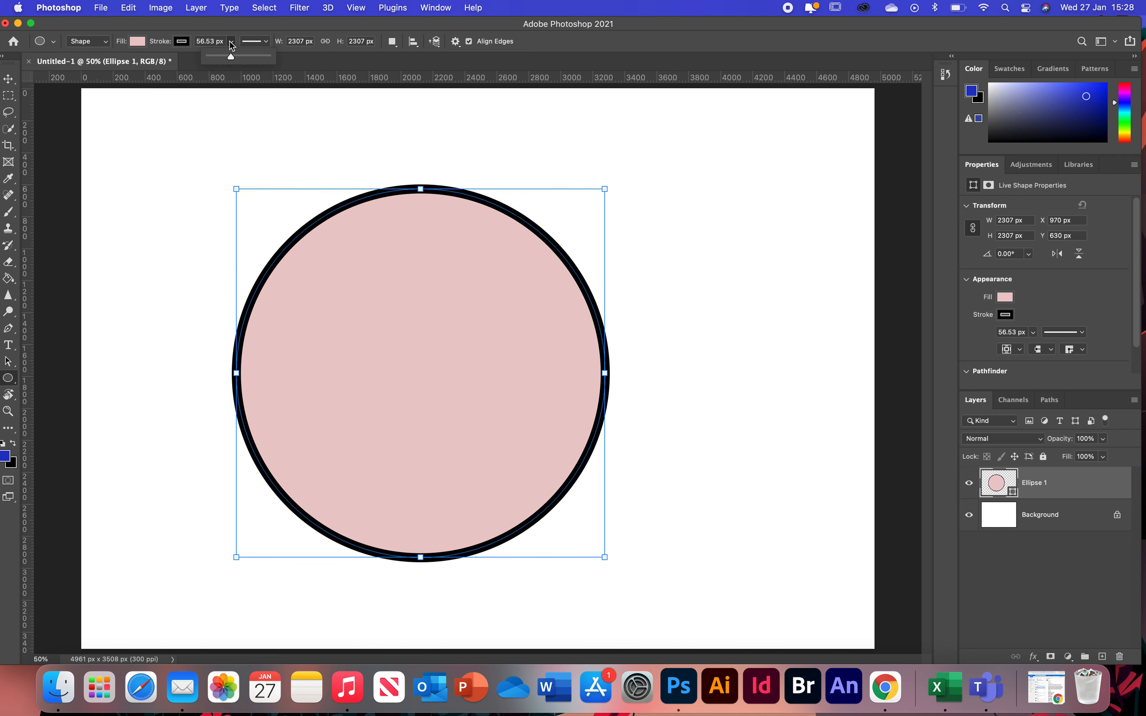
pyautogui.moveTo(231, 58)
pyautogui.mouseDown()
pyautogui.moveTo(215, 58)
pyautogui.moveTo(241, 63)
pyautogui.moveTo(223, 62)
pyautogui.mouseUp()
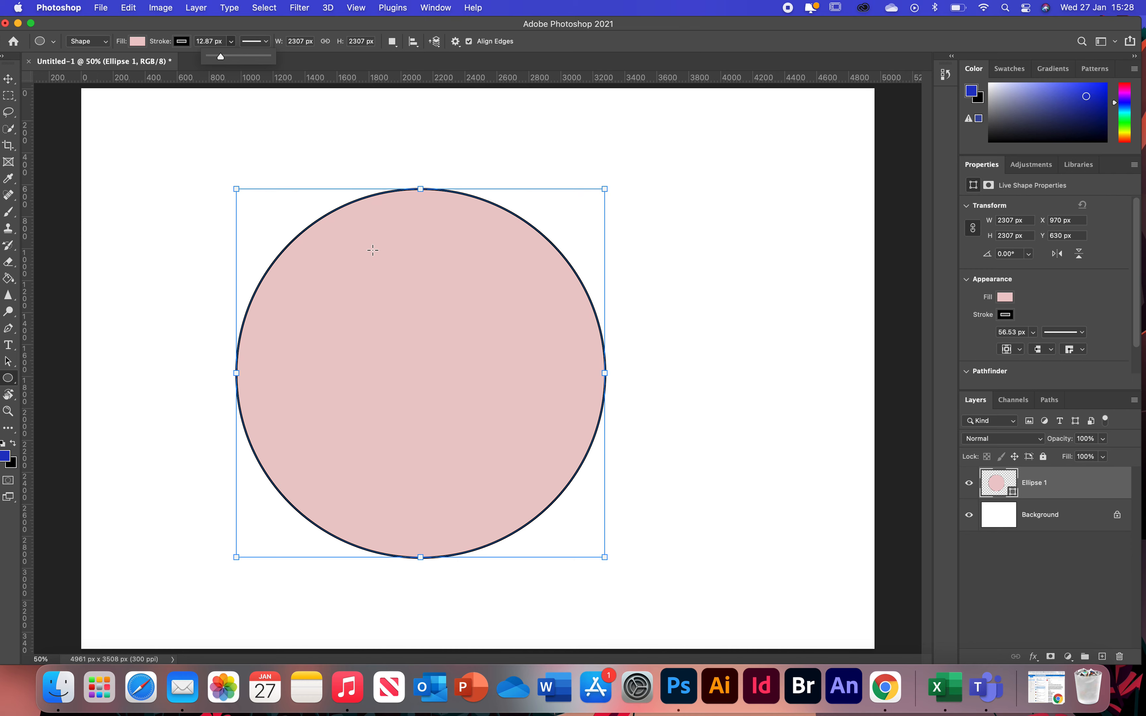
# - Move the circle up and to the left, then scale it down to about 1724 px wide with Free Transform
pyautogui.click(8, 79)
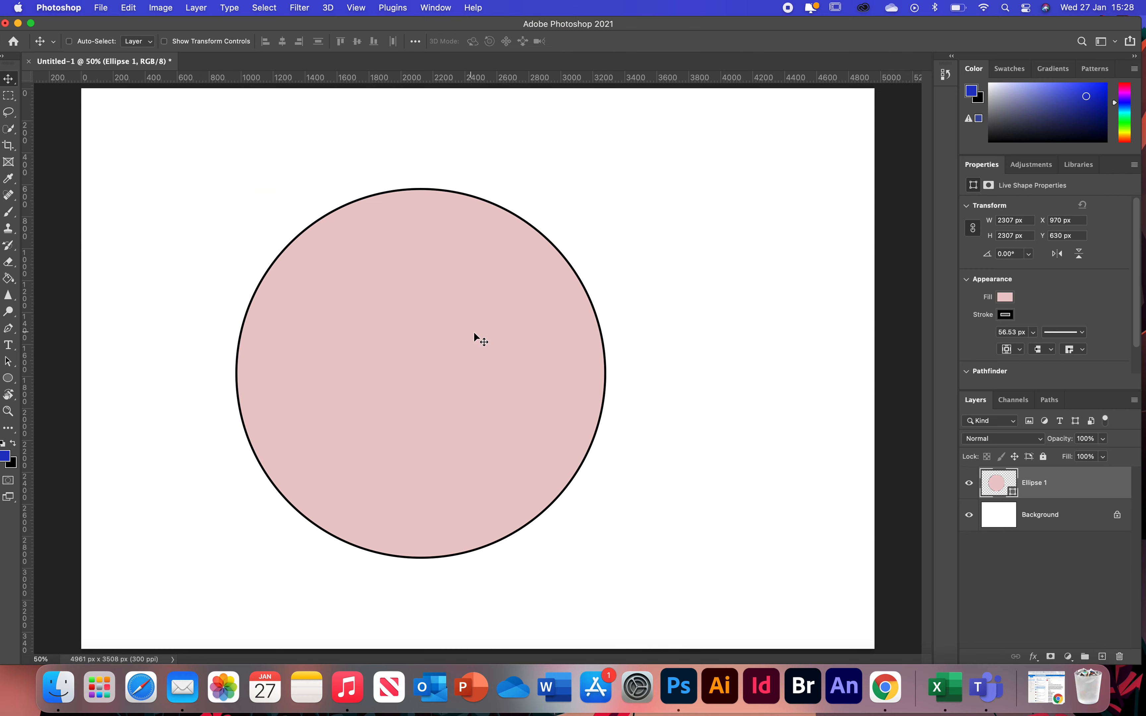
pyautogui.moveTo(474, 333); pyautogui.dragTo(341, 255)
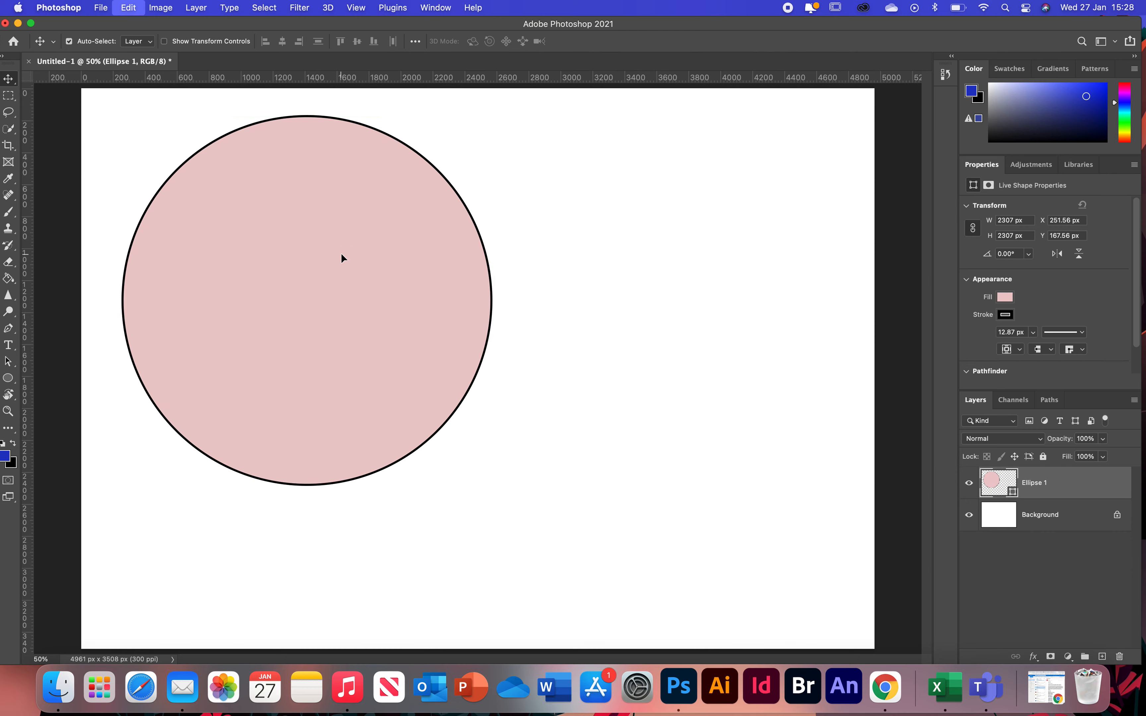
pyautogui.press('super+t')
pyautogui.moveTo(492, 486); pyautogui.dragTo(422, 373)
pyautogui.moveTo(282, 274); pyautogui.dragTo(331, 308)
pyautogui.press('Return')
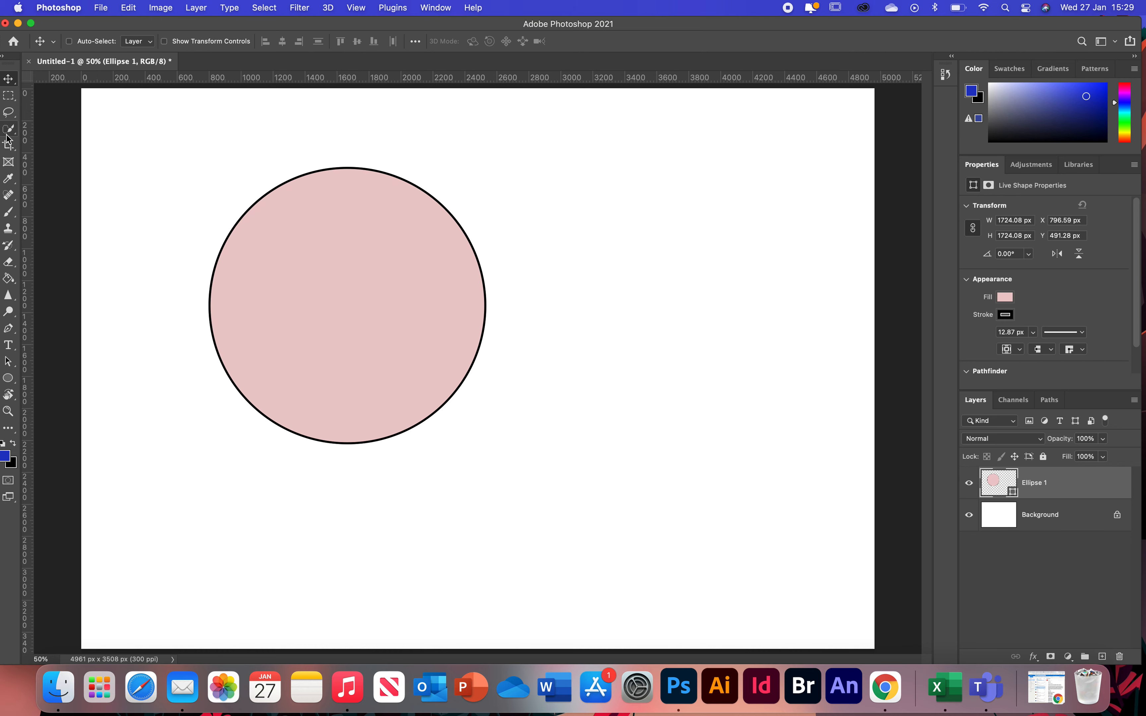
pyautogui.click(8, 212)
pyautogui.click(369, 206)
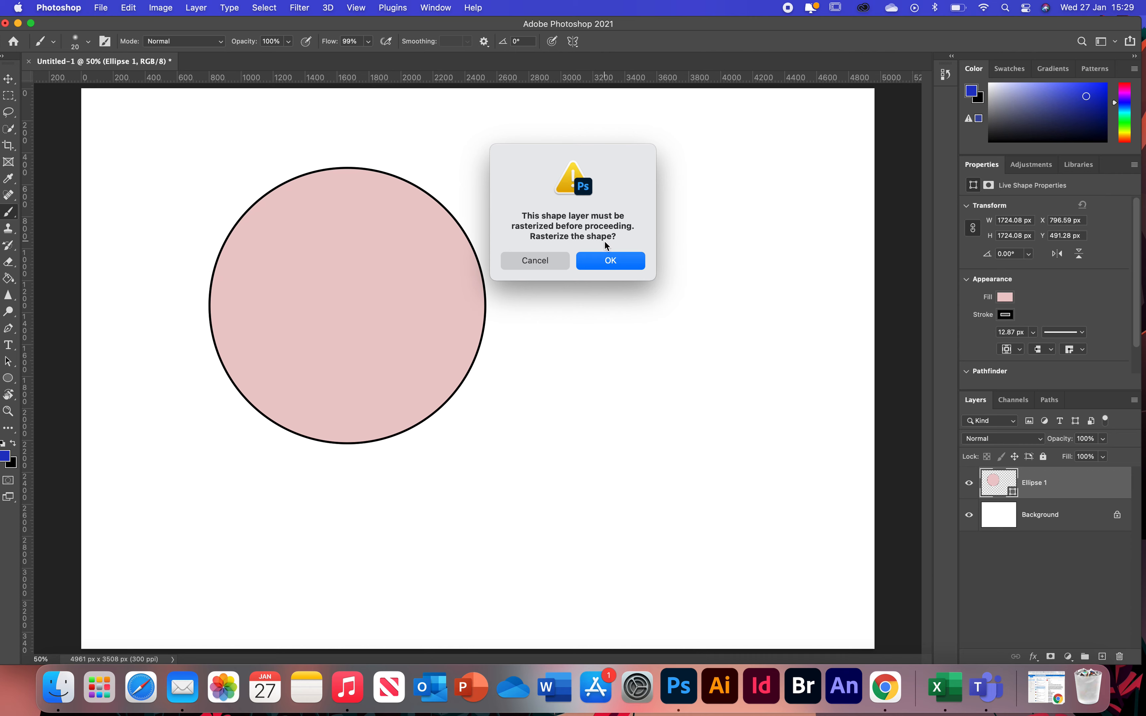
pyautogui.click(516, 261)
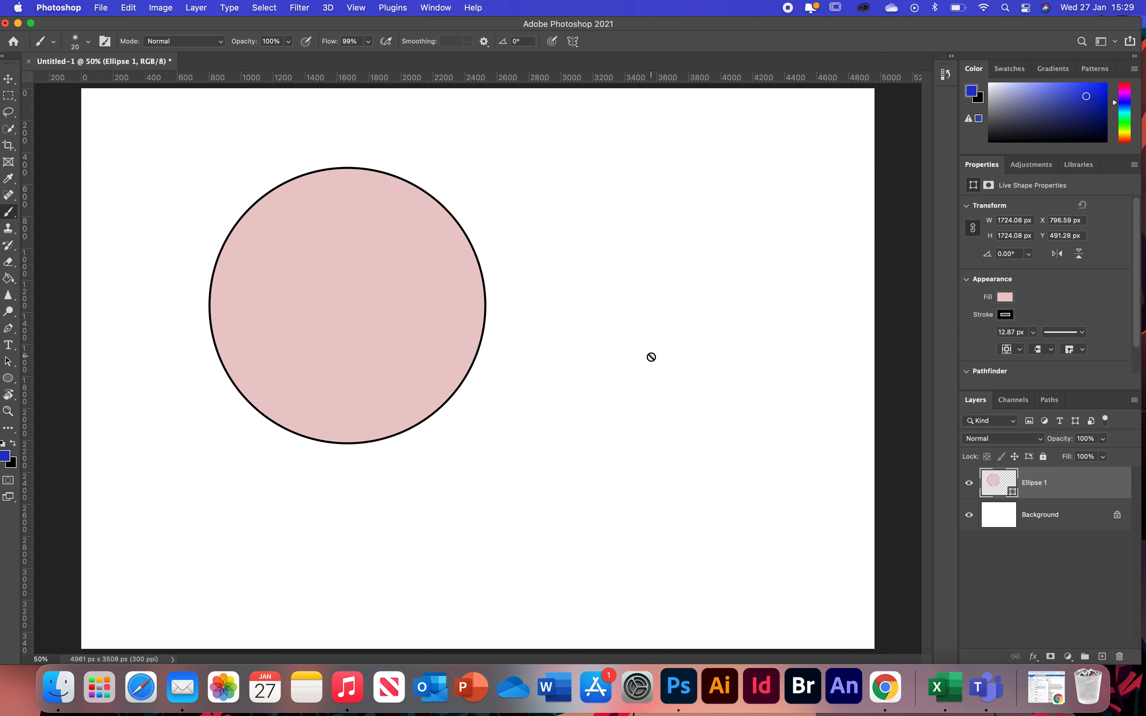
# - Rasterize the Ellipse 1 layer and fill the circle's interior with blue using the Paint Bucket
pyautogui.rightClick(1084, 488)
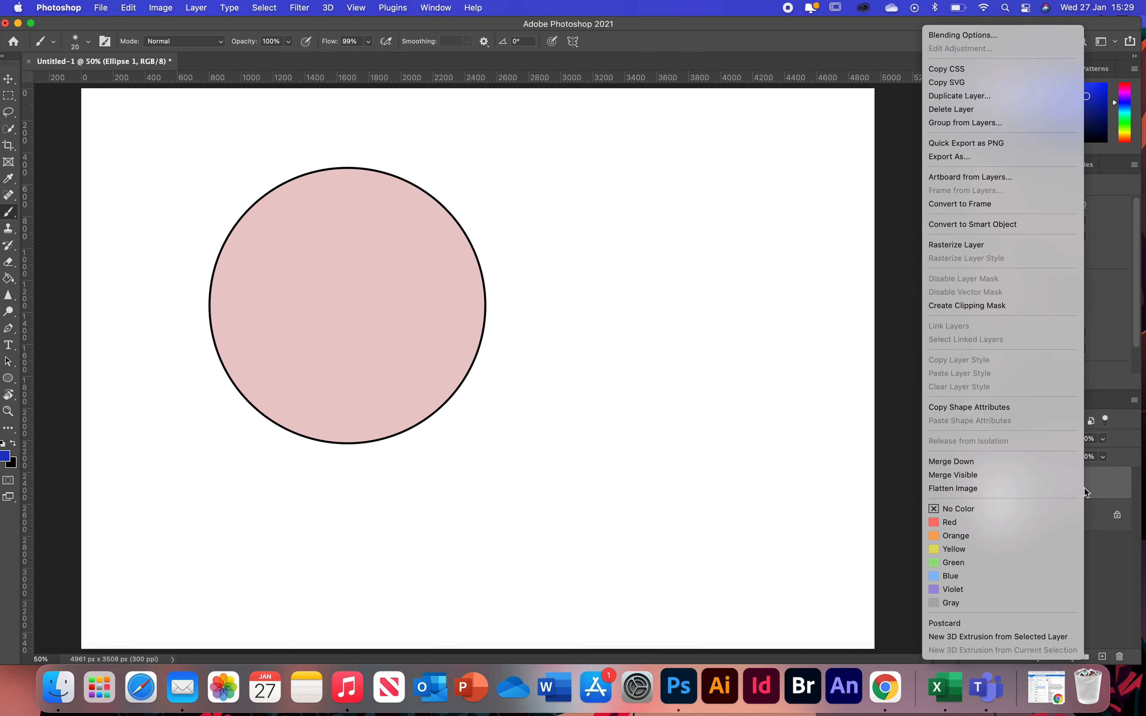
pyautogui.click(970, 245)
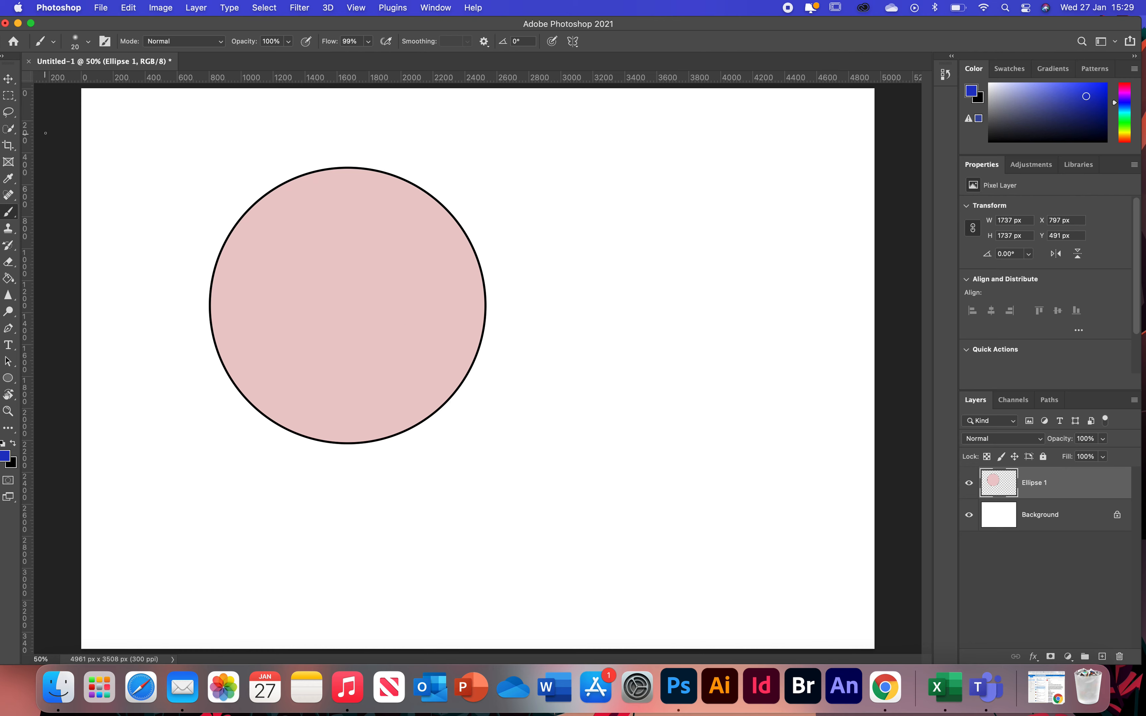
pyautogui.click(10, 279)
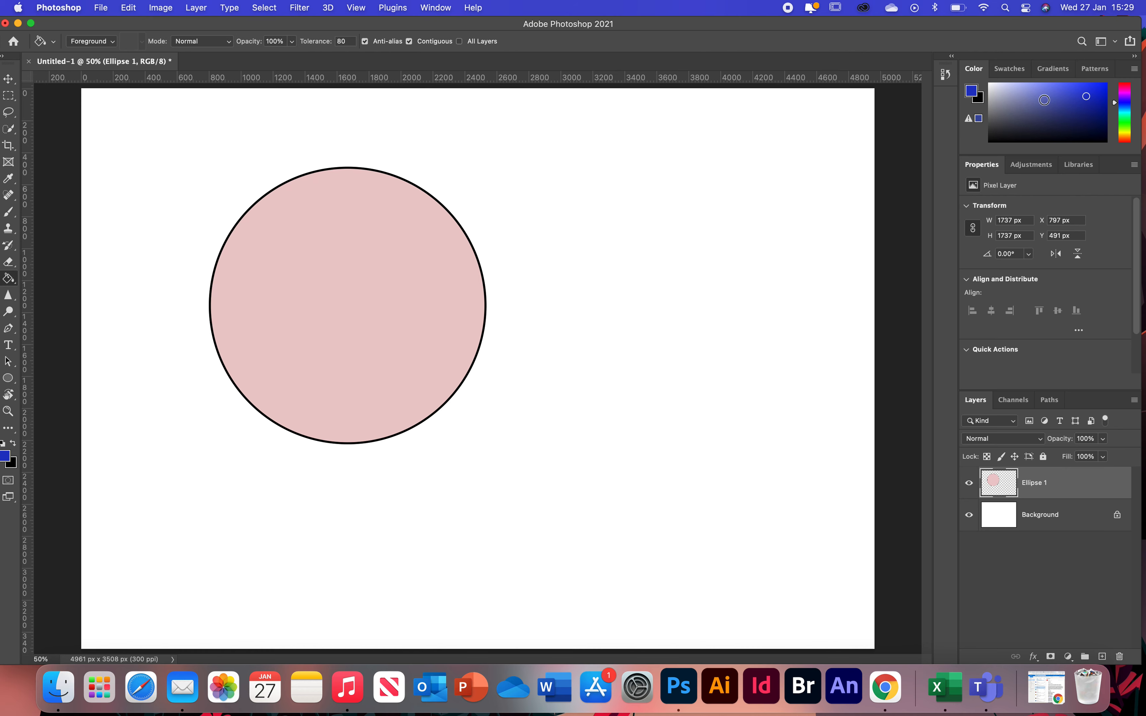
pyautogui.click(1075, 95)
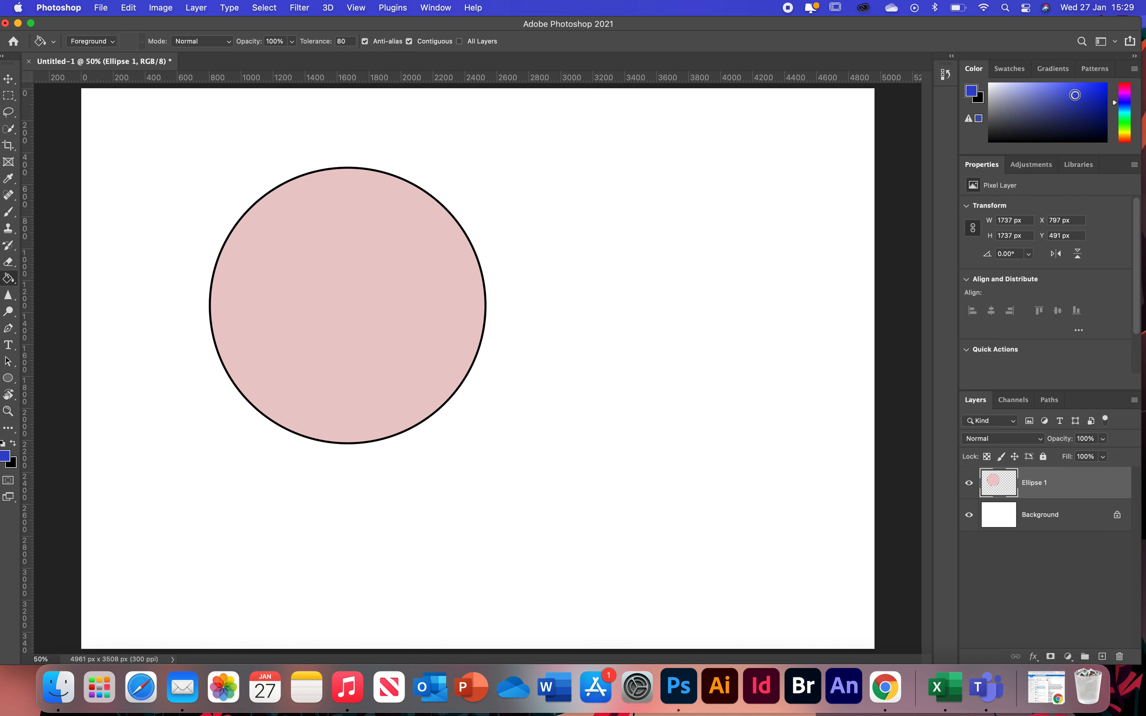
pyautogui.click(247, 267)
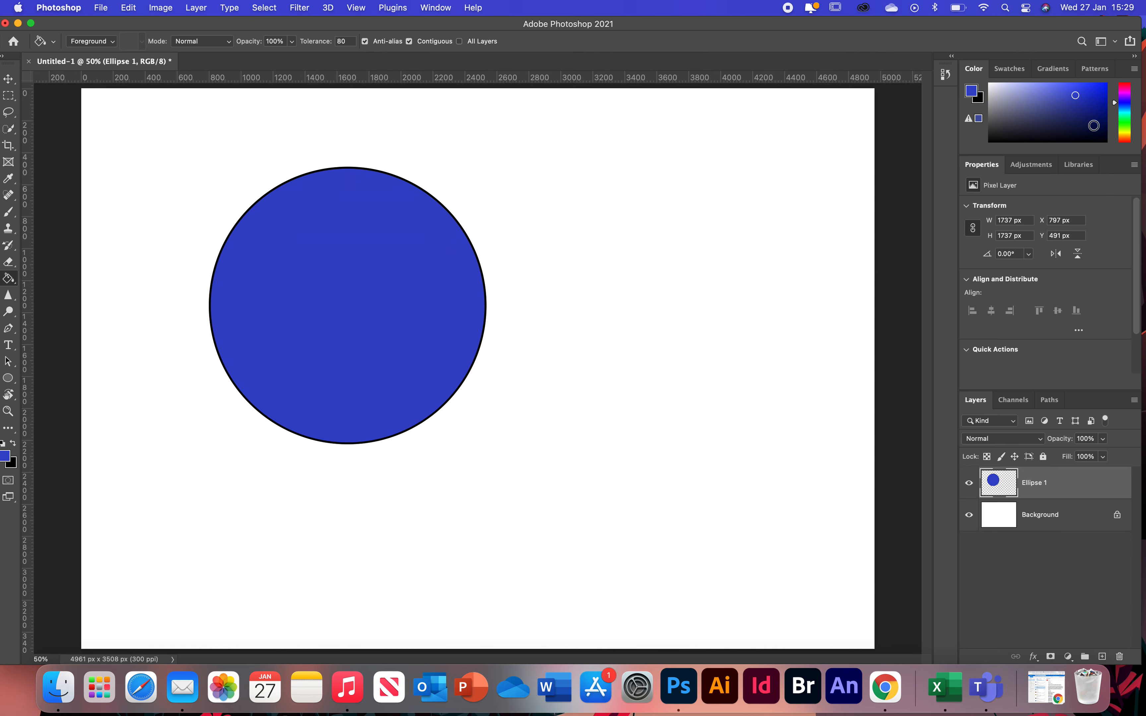
# - Paint black brush strokes near the circle's upper-right edge with a 100 px brush
pyautogui.click(9, 211)
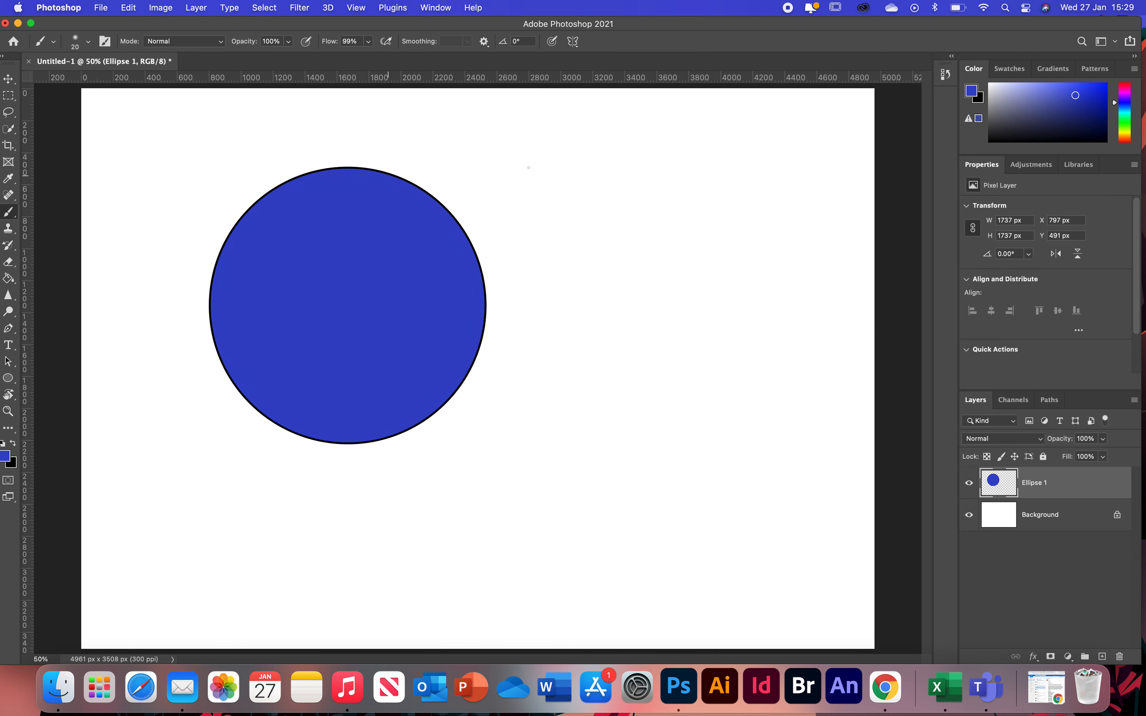
pyautogui.click(1099, 132)
pyautogui.moveTo(400, 203)
pyautogui.mouseDown()
pyautogui.moveTo(370, 203)
pyautogui.moveTo(438, 230)
pyautogui.moveTo(422, 196)
pyautogui.mouseUp()
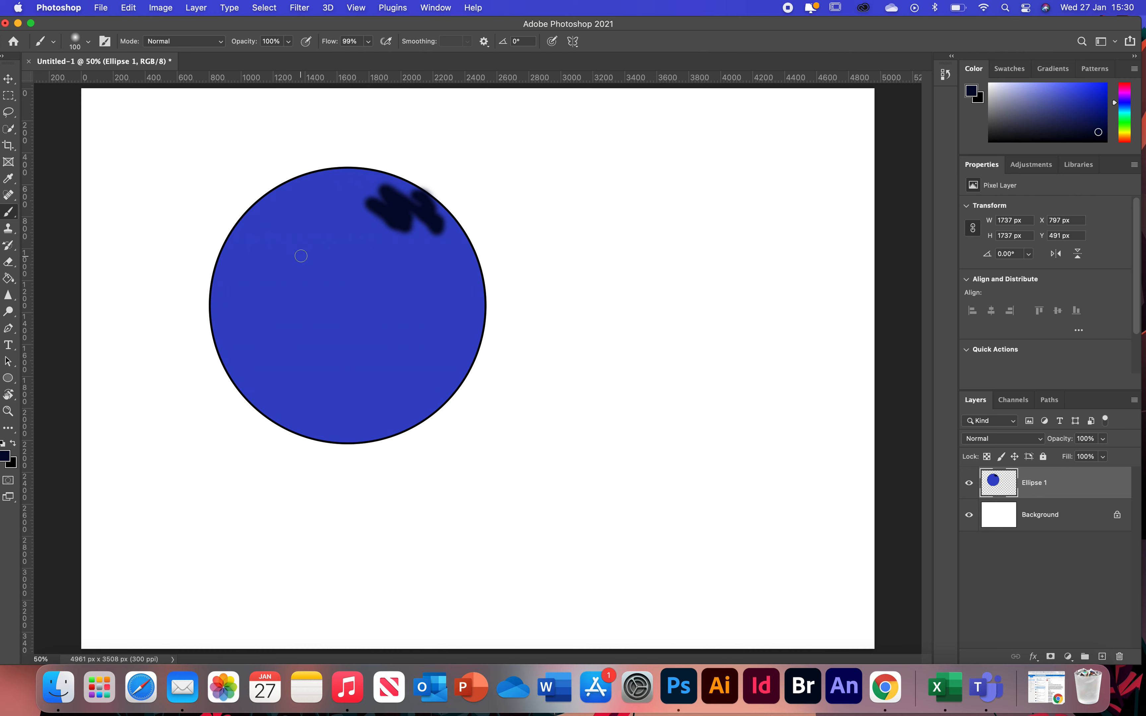
# - Enlarge the Eraser to 250 px and erase across the top edge of the circle
pyautogui.click(10, 261)
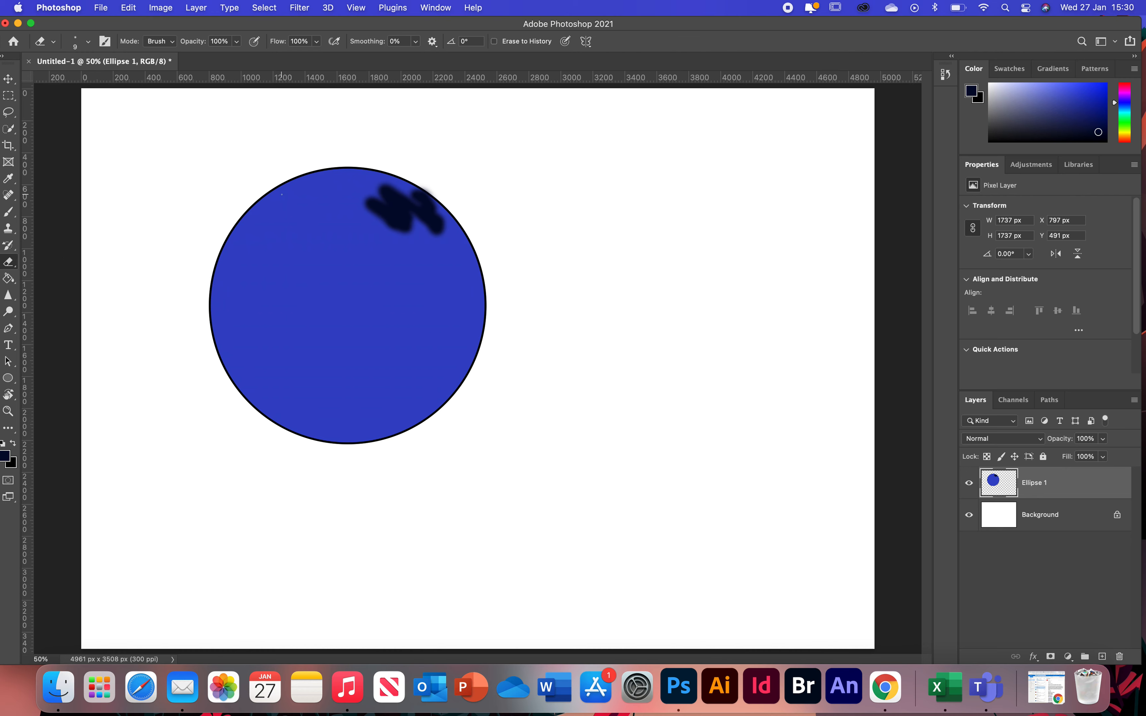
pyautogui.press(']')
pyautogui.press(']')
pyautogui.press(']')
pyautogui.press(']')
pyautogui.press(']')
pyautogui.press(']')
pyautogui.press(']')
pyautogui.press(']')
pyautogui.press(']')
pyautogui.press(']')
pyautogui.moveTo(396, 156)
pyautogui.mouseDown()
pyautogui.moveTo(268, 166)
pyautogui.moveTo(411, 167)
pyautogui.moveTo(241, 185)
pyautogui.moveTo(361, 165)
pyautogui.moveTo(234, 200)
pyautogui.moveTo(338, 165)
pyautogui.mouseUp()
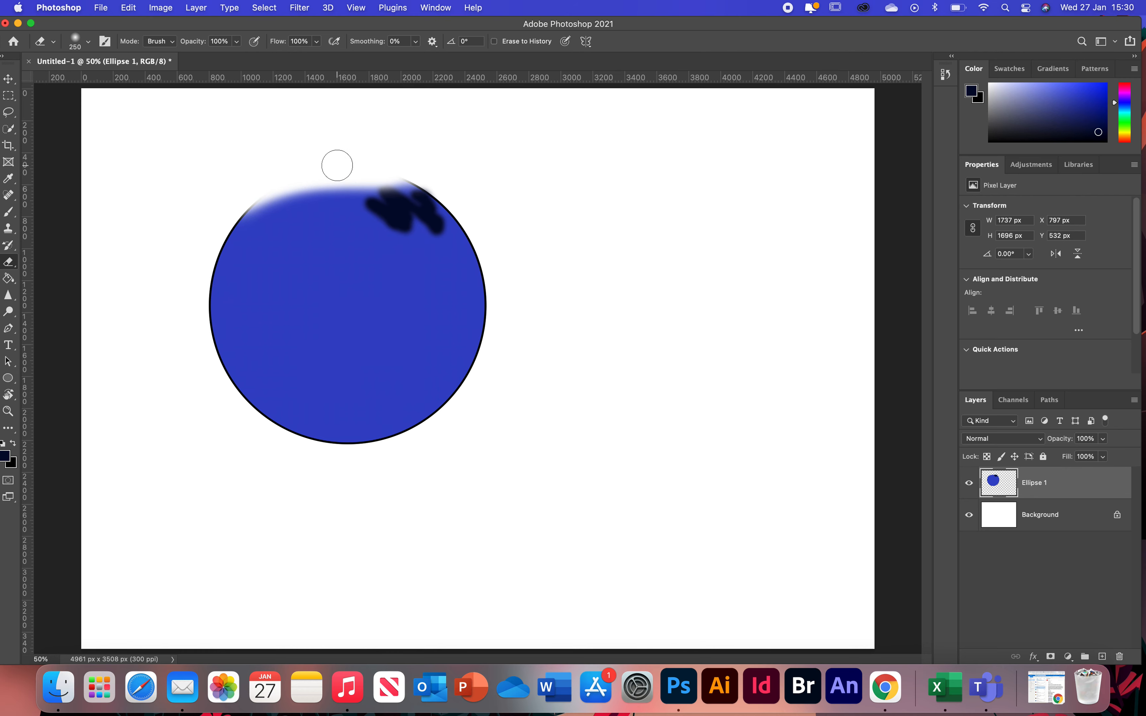